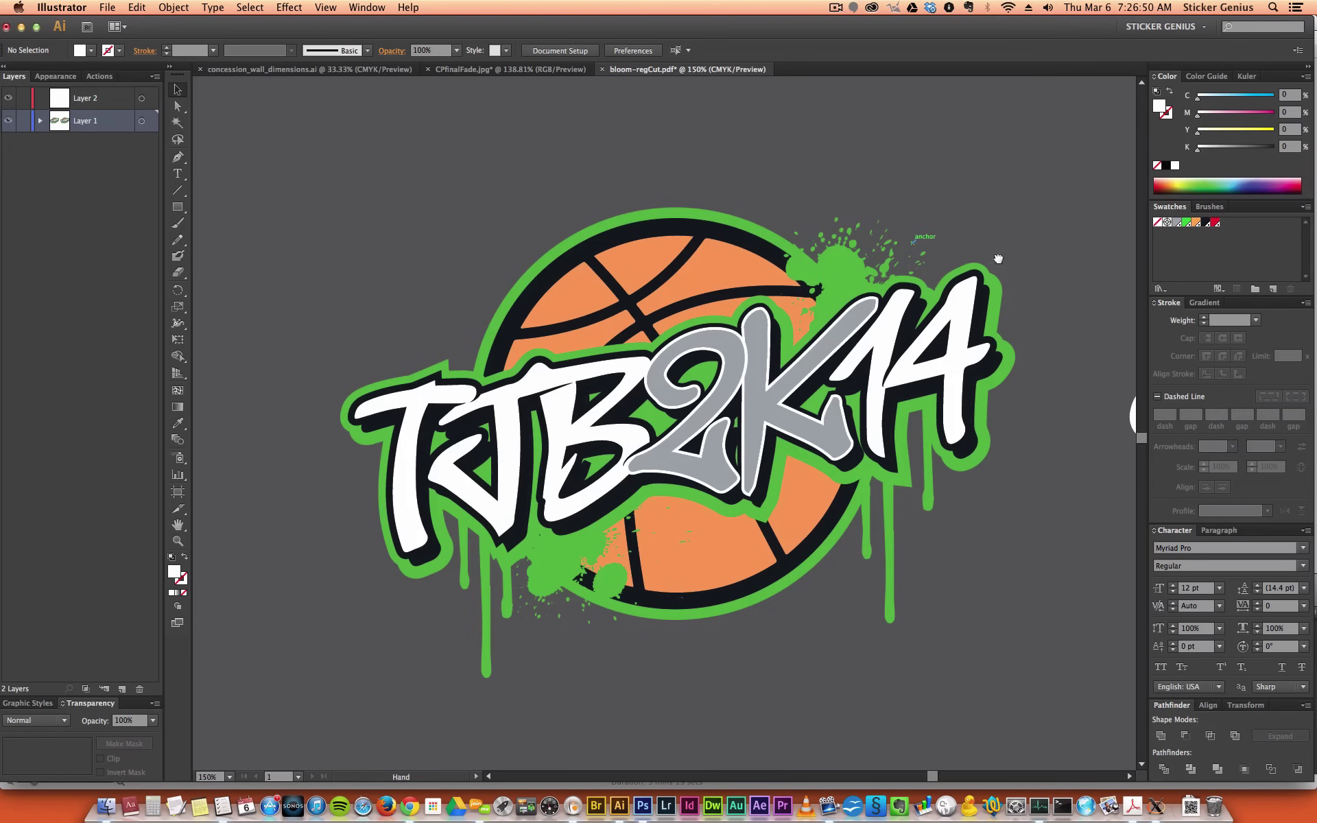
- With Layer 2 active, delete the white-outlined copy of the logo
scroll(998, 258, "right", 15)
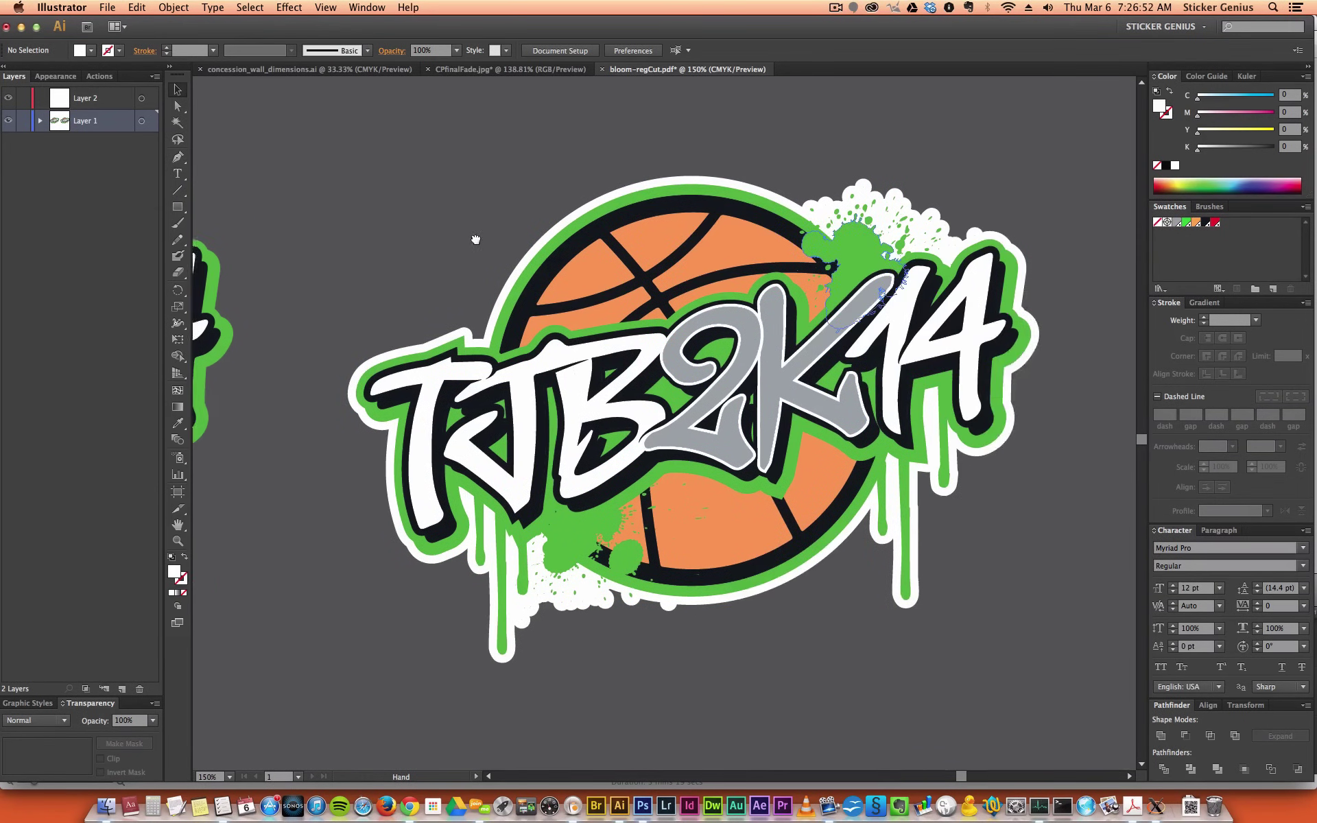
scroll(475, 239, "left", 10)
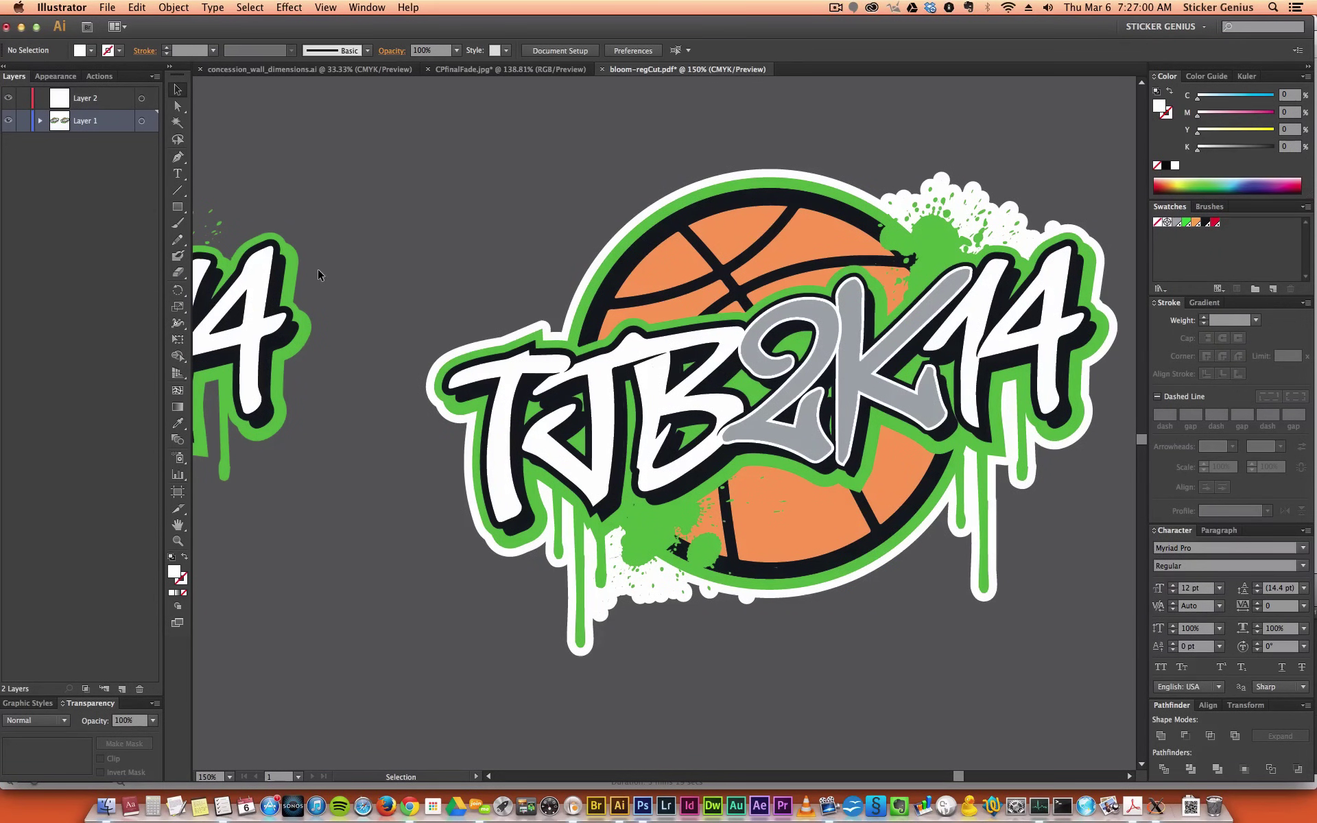
scroll(558, 265, "right", 10)
scroll(756, 260, "left", 10)
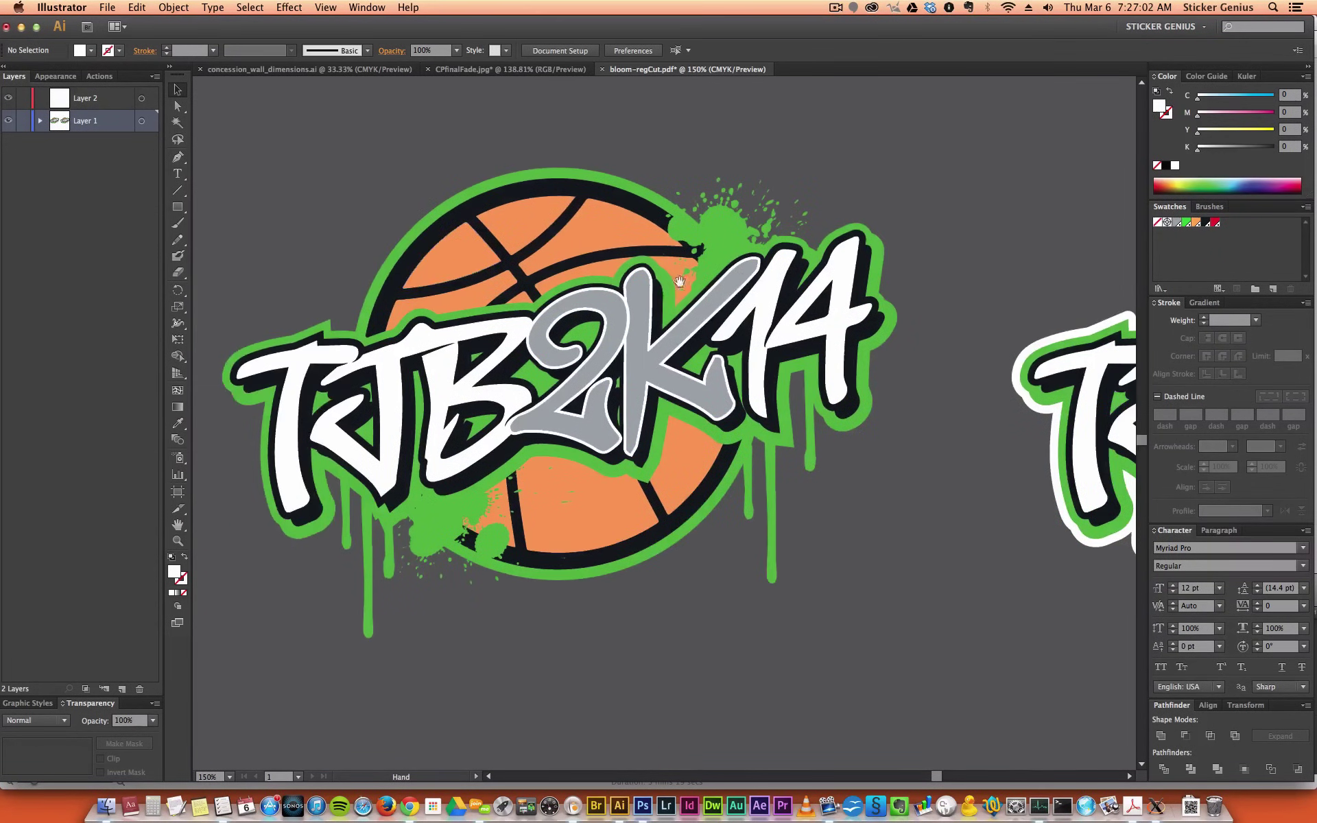
left_click_drag(384, 484, 532, 576)
key("super+minus")
key("super+minus")
key("super+minus")
key("super+minus")
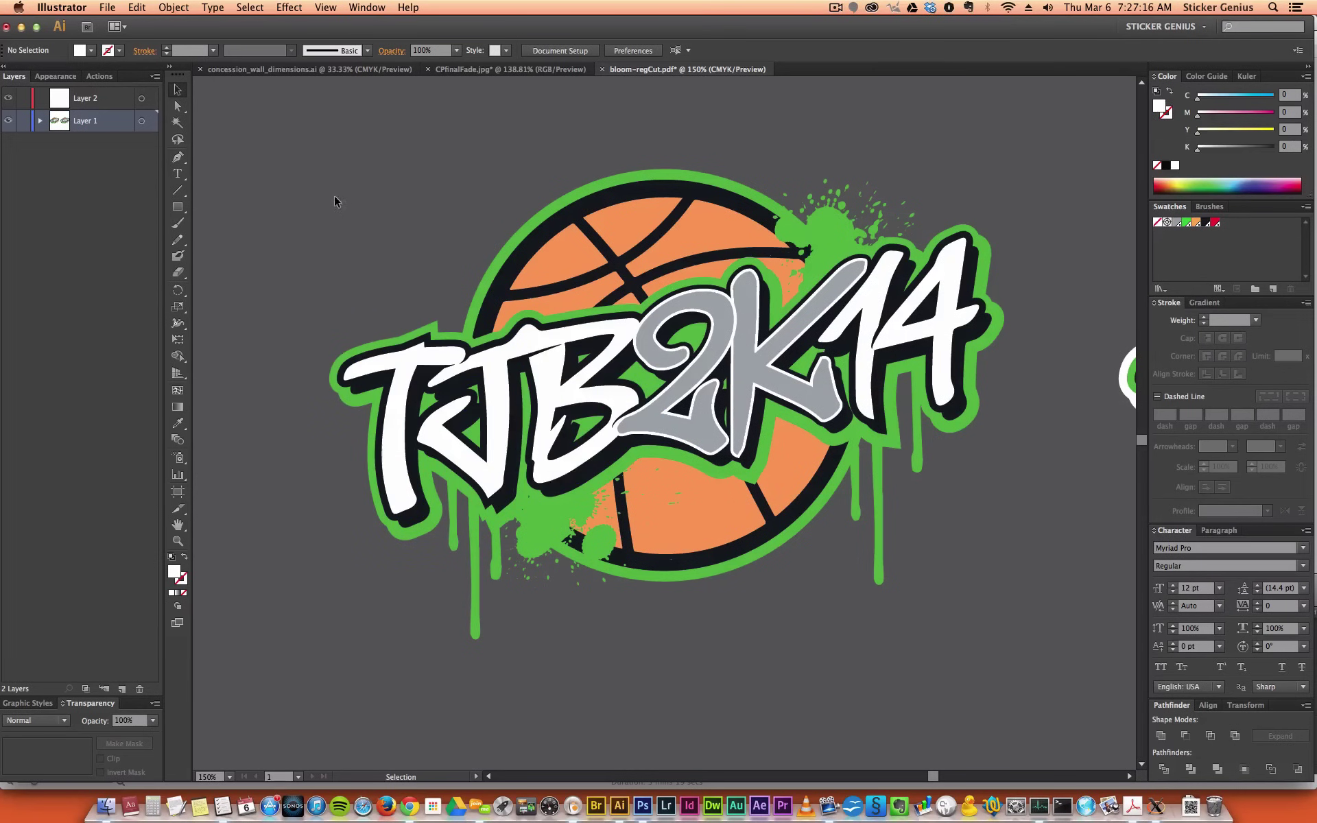
left_click(88, 99)
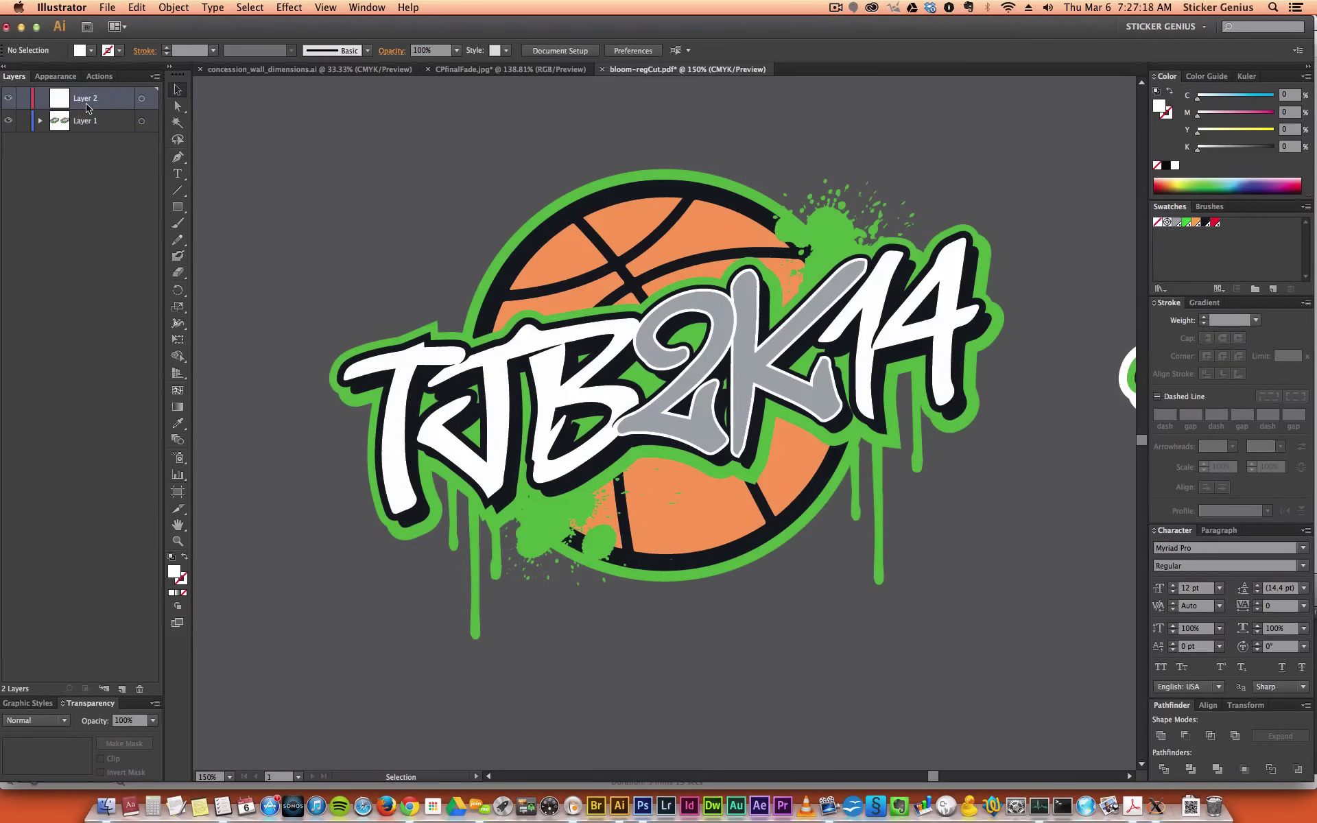
left_click_drag(974, 240, 637, 266)
left_click(788, 604)
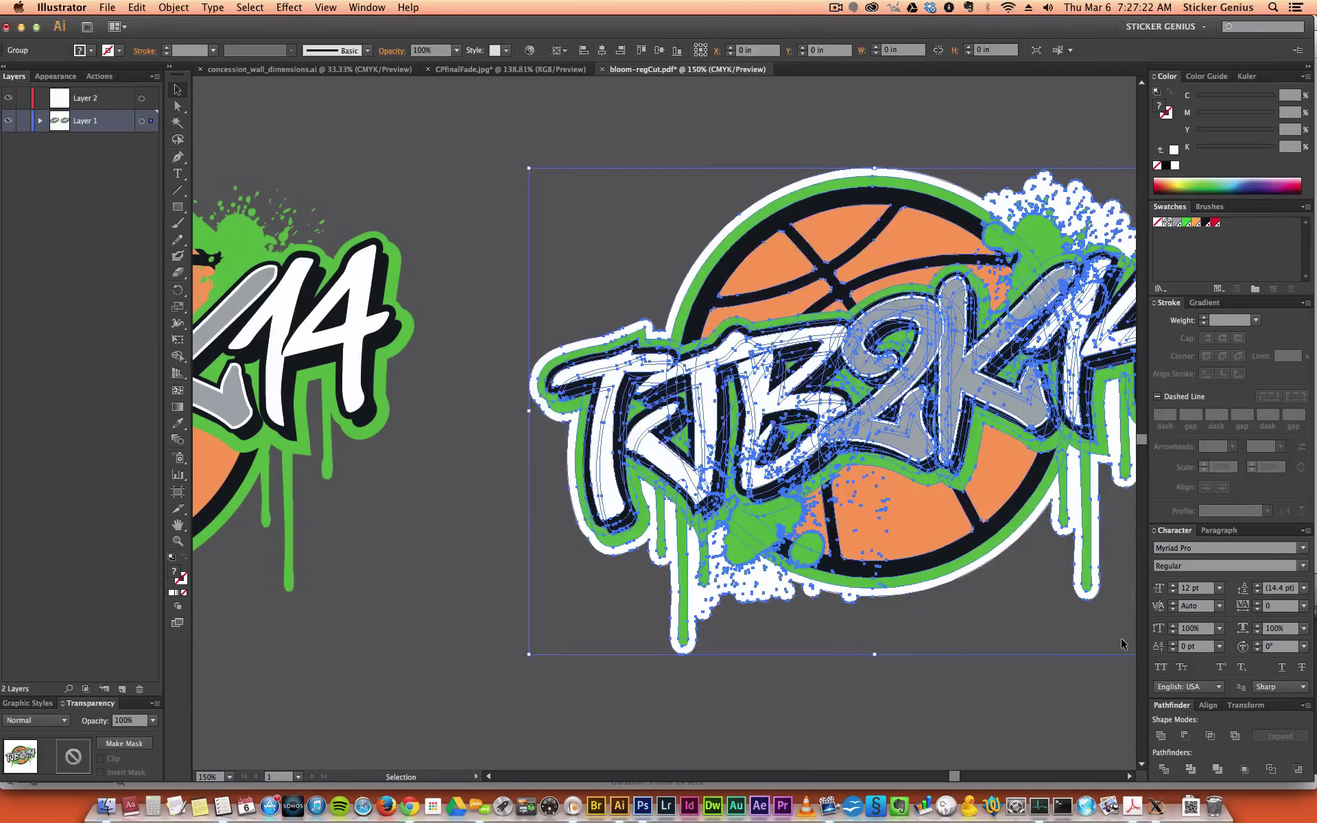
key("Delete")
- Copy the whole TJB2K14 logo onto Layer 2 and lock Layer 1
scroll(473, 606, "left", 10)
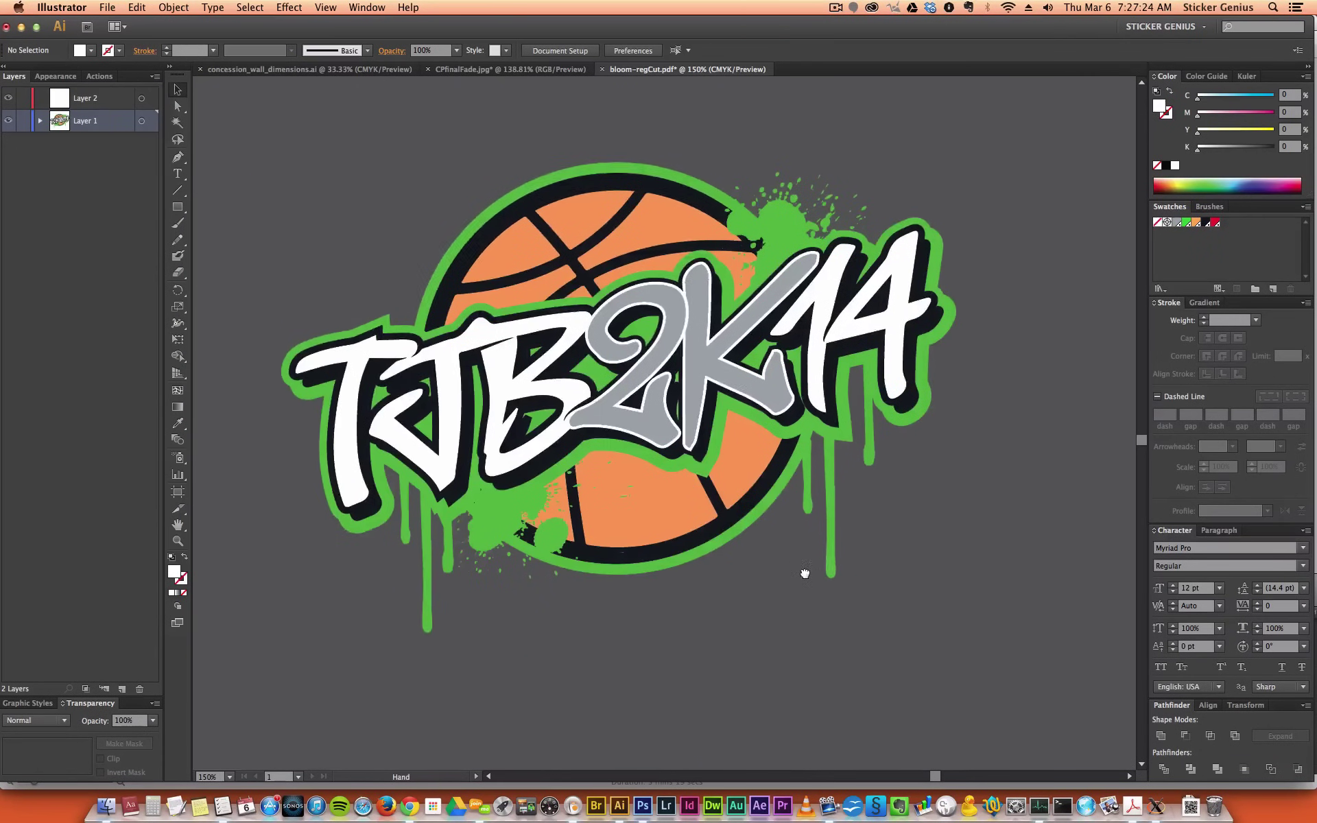
key("super+a")
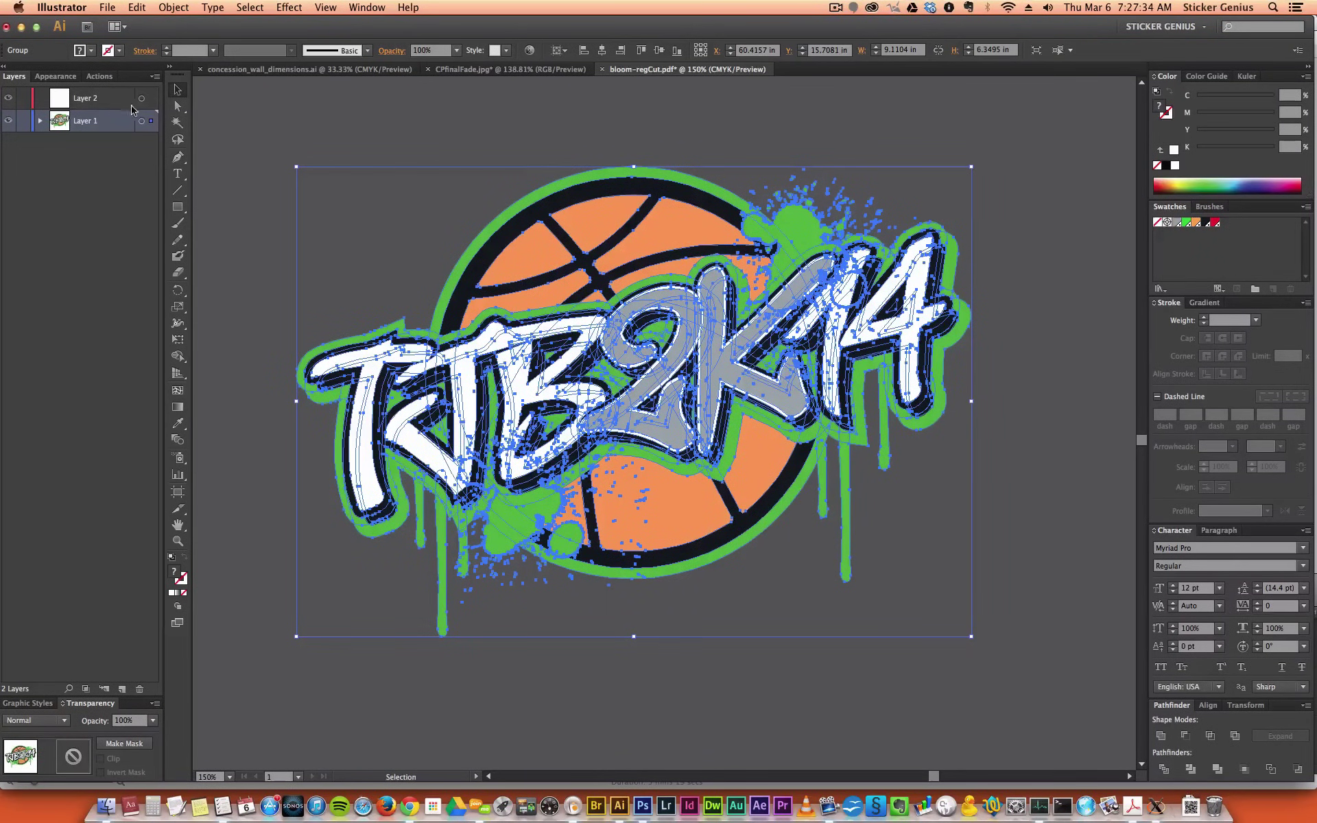
left_click_drag(153, 124, 152, 98)
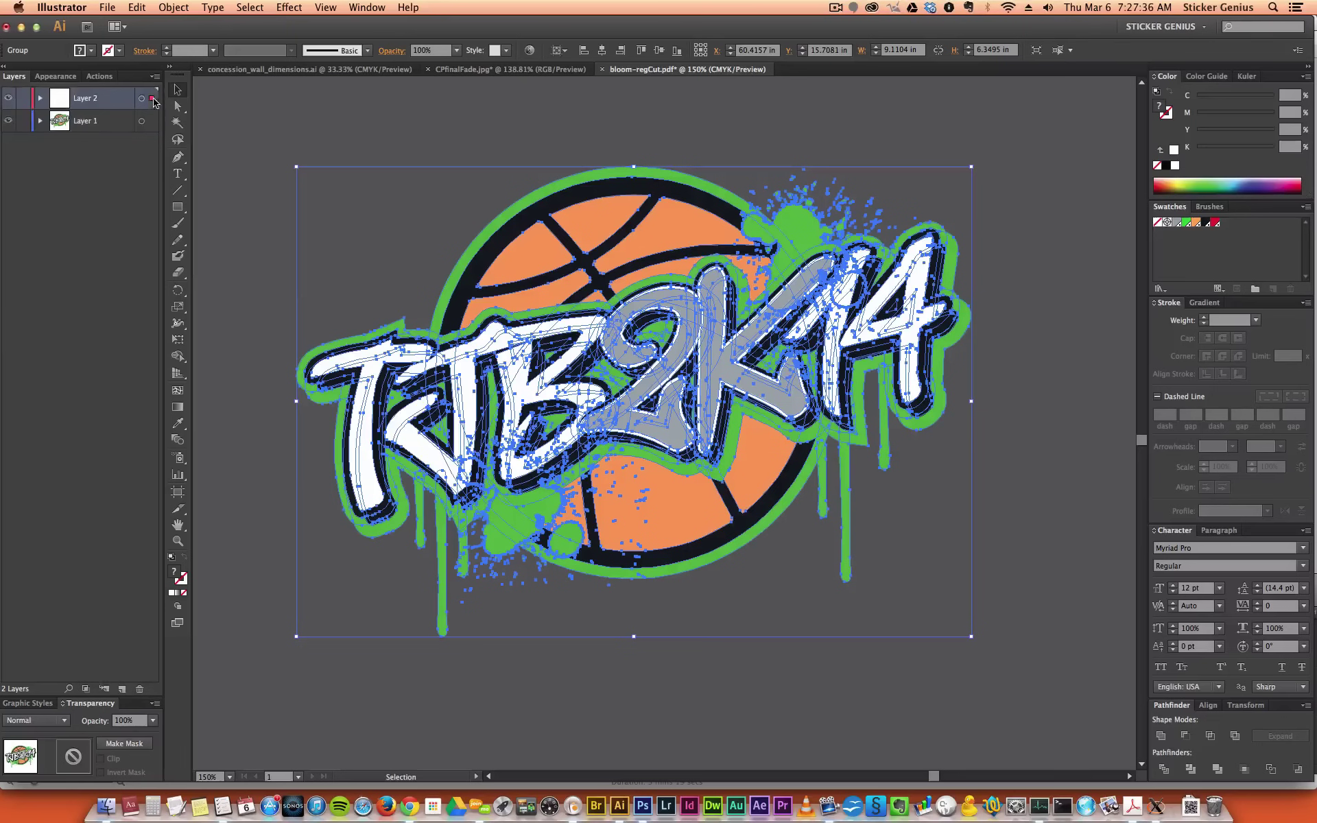
left_click(24, 122)
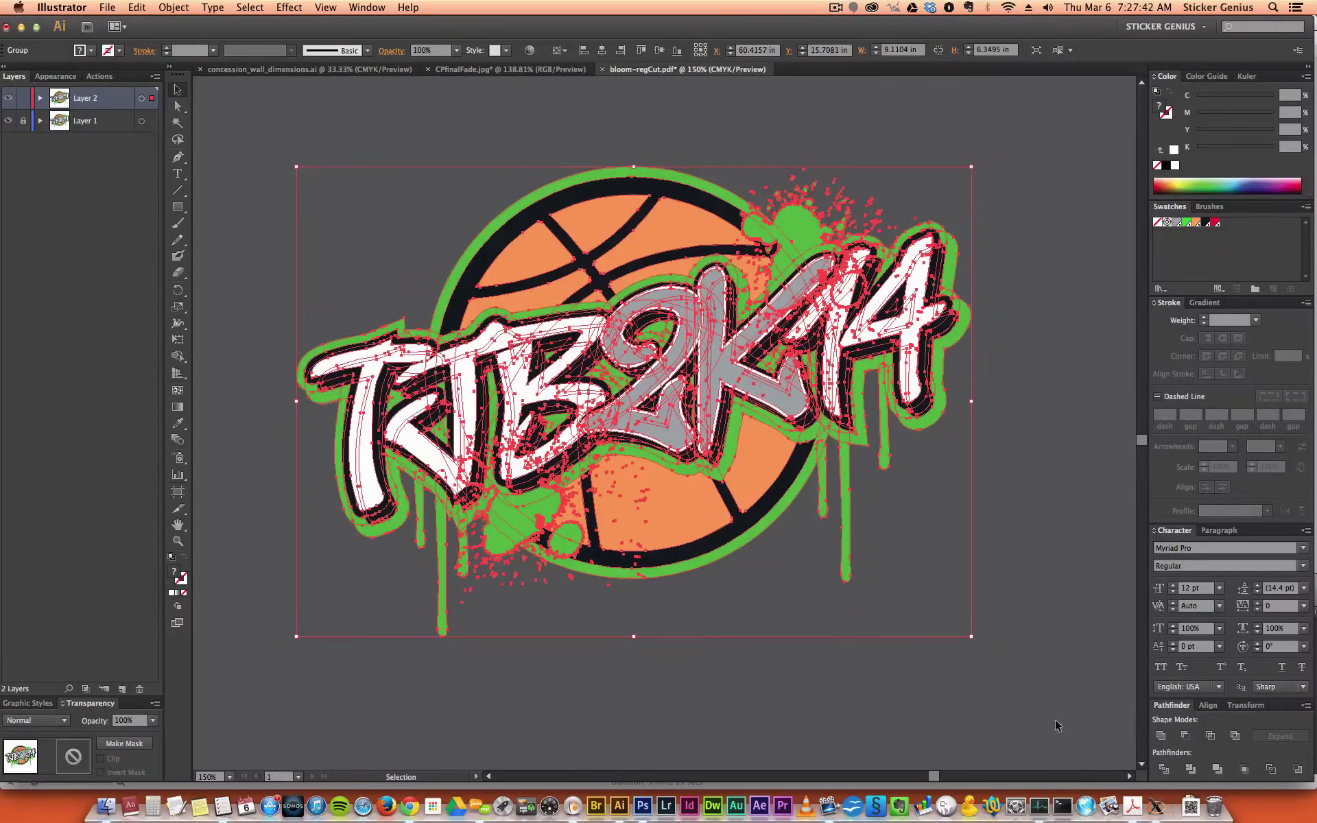
- Unite the Layer 2 logo copy into one green shape, inspect it in isolation, then reselect it
left_click(1161, 736)
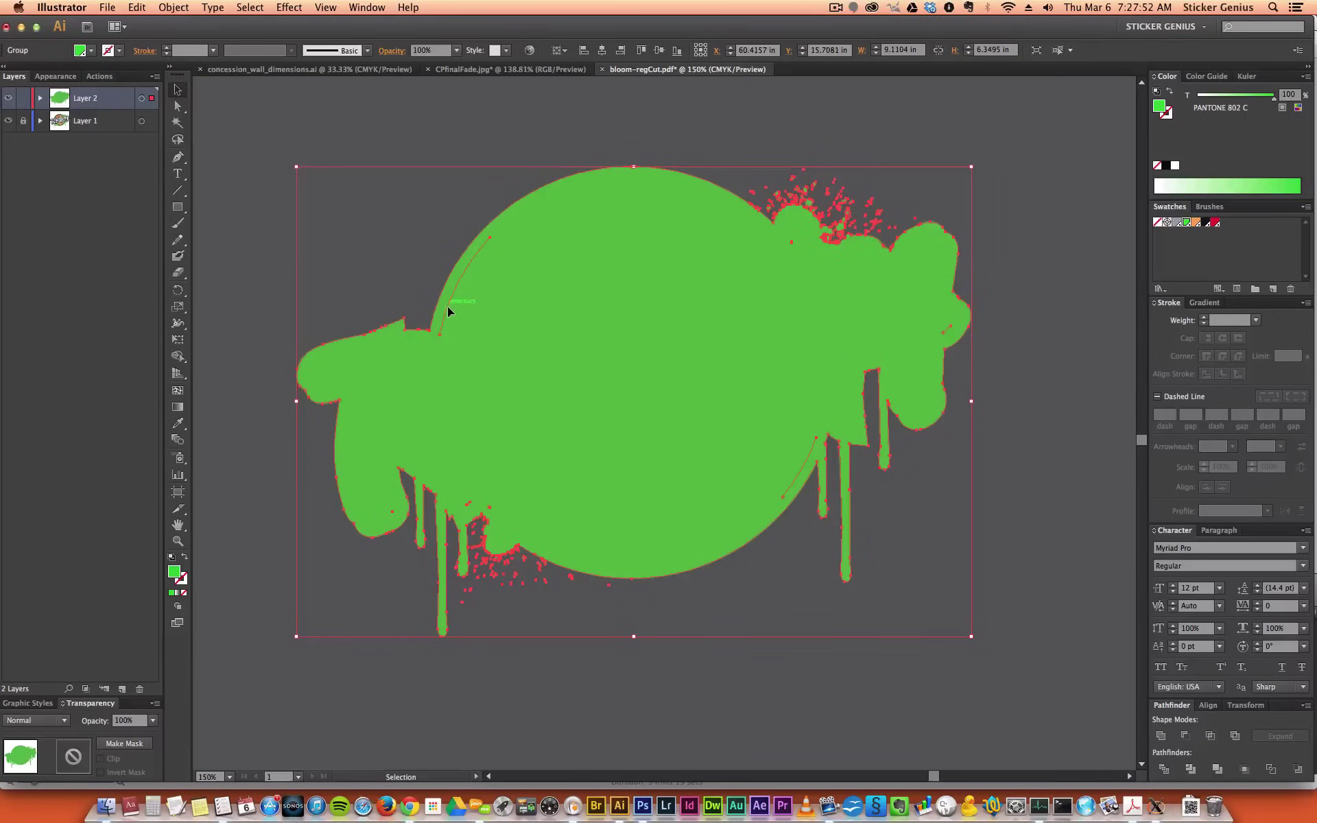
double_click(470, 505)
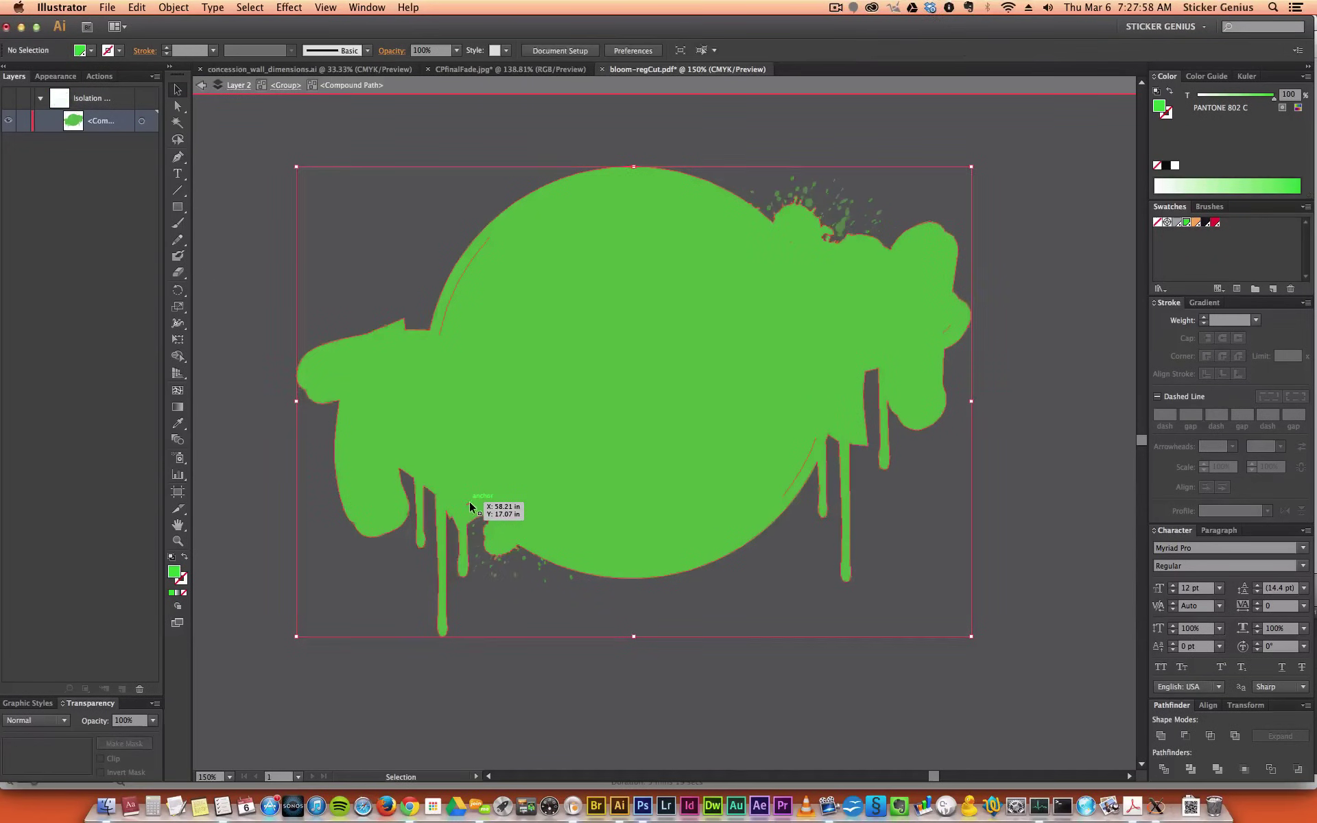
double_click(470, 504)
double_click(524, 619)
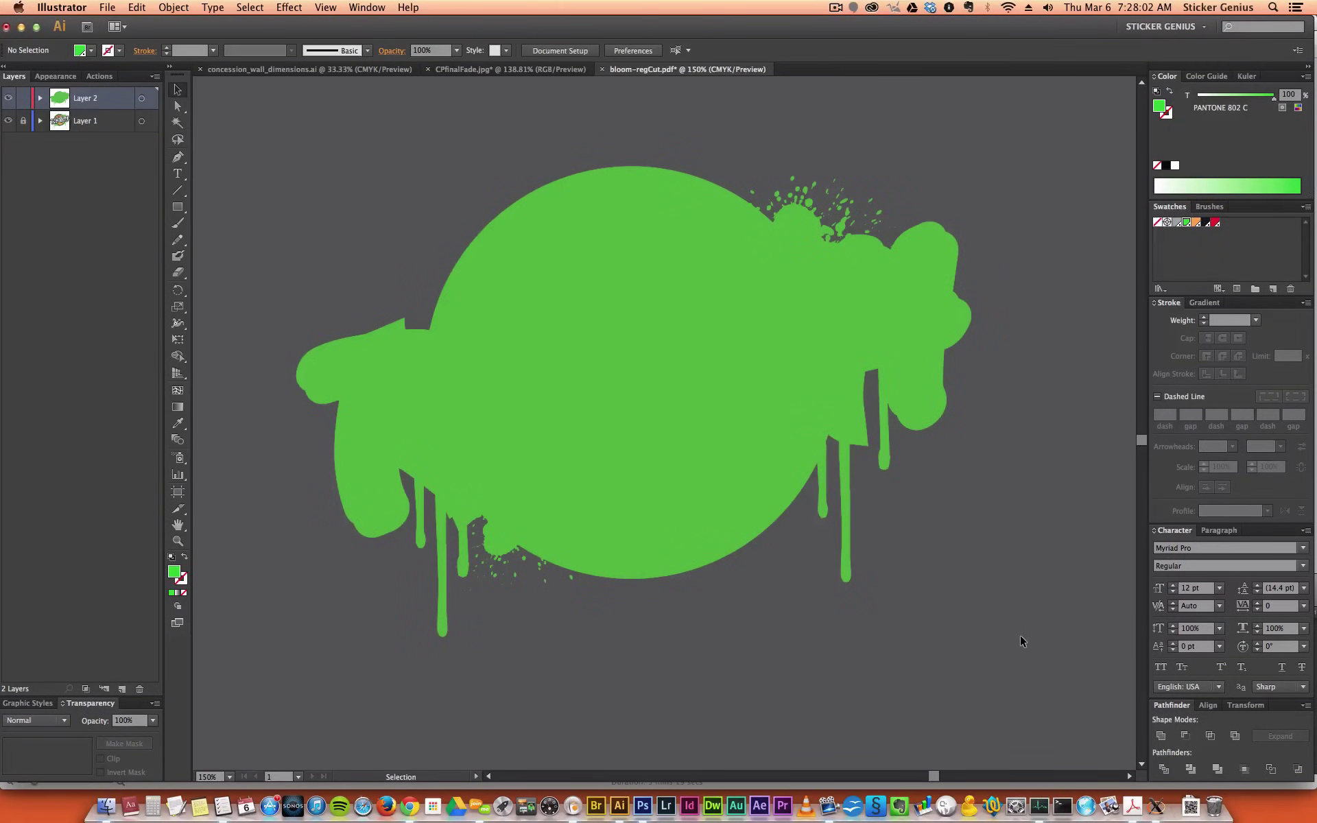
left_click_drag(1017, 720, 229, 144)
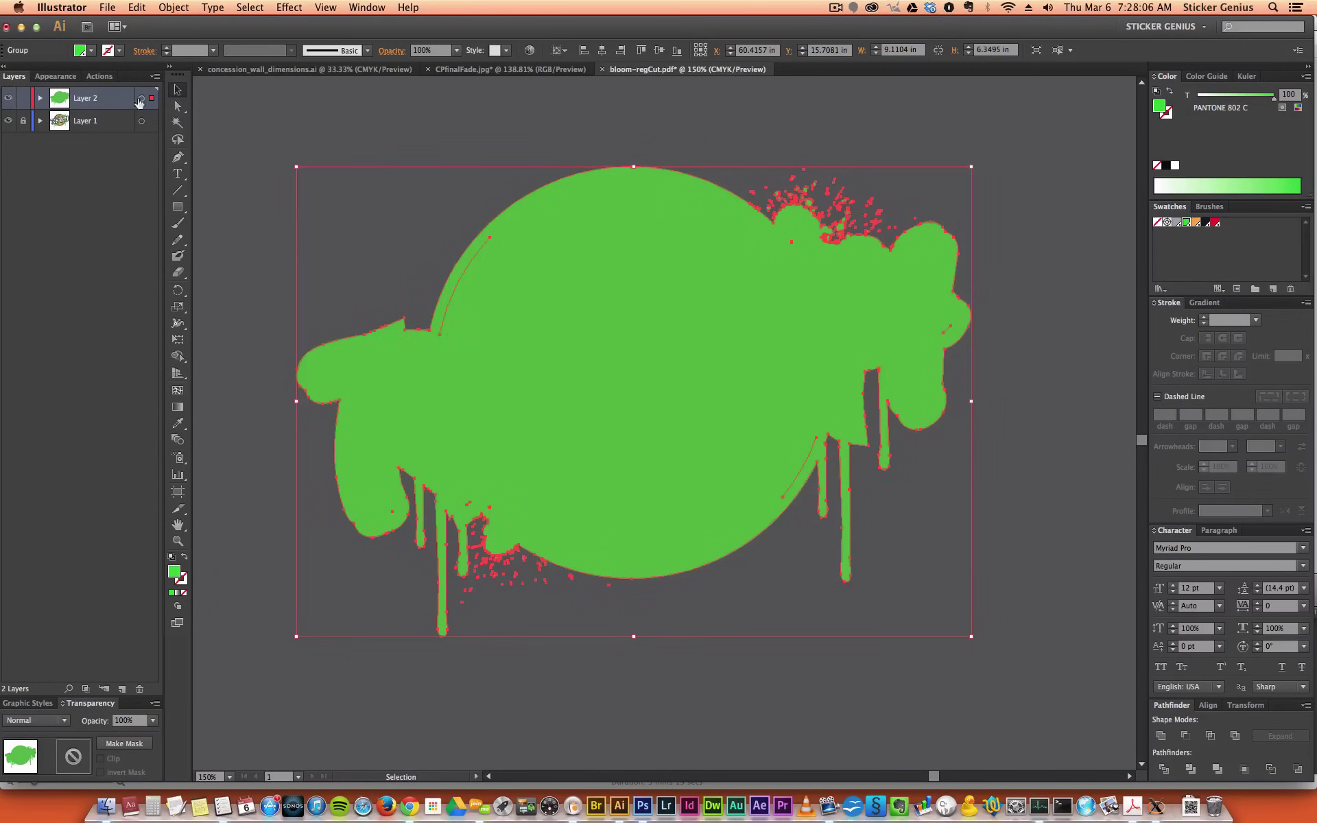
- Apply an Offset Path effect of 0.125 in with Round joins to the green silhouette
left_click(295, 8)
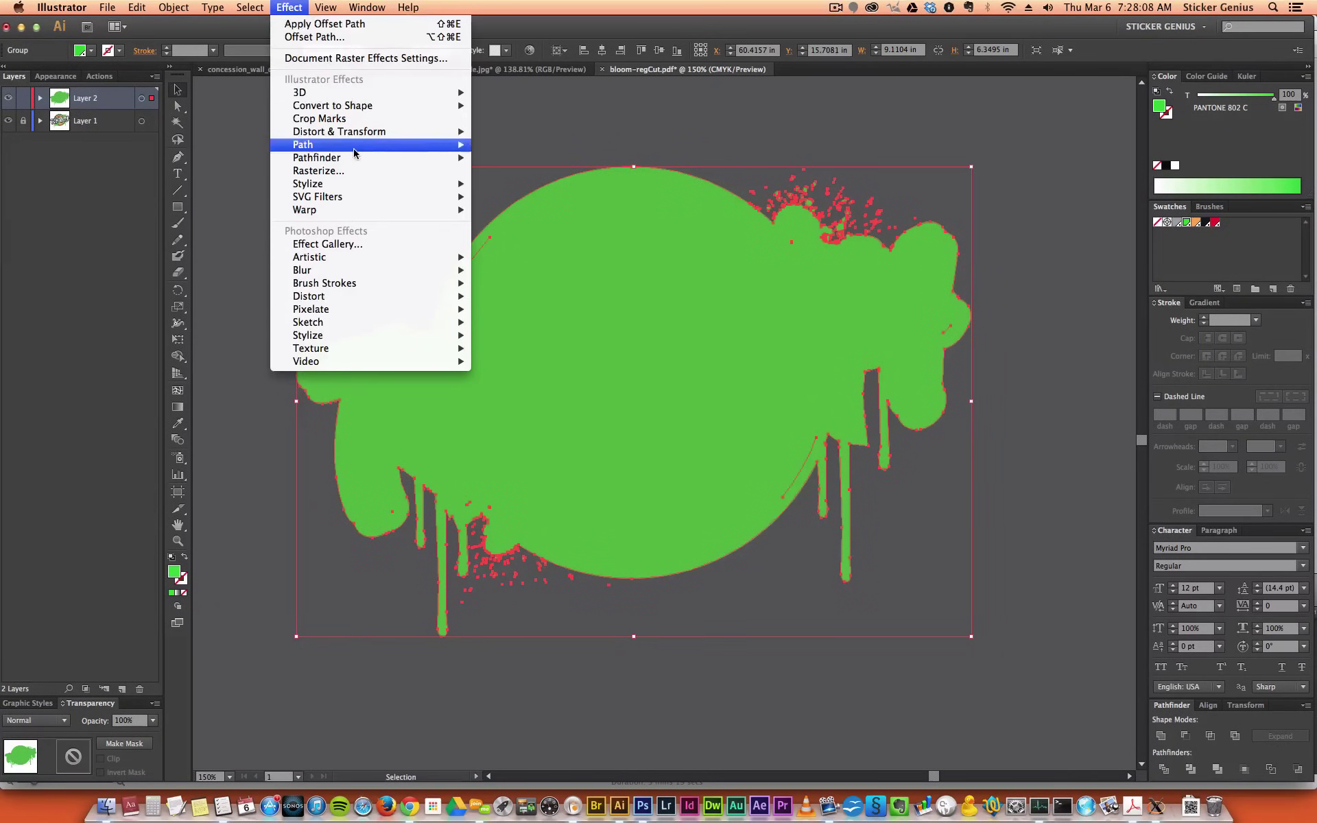
mouse_move(355, 152)
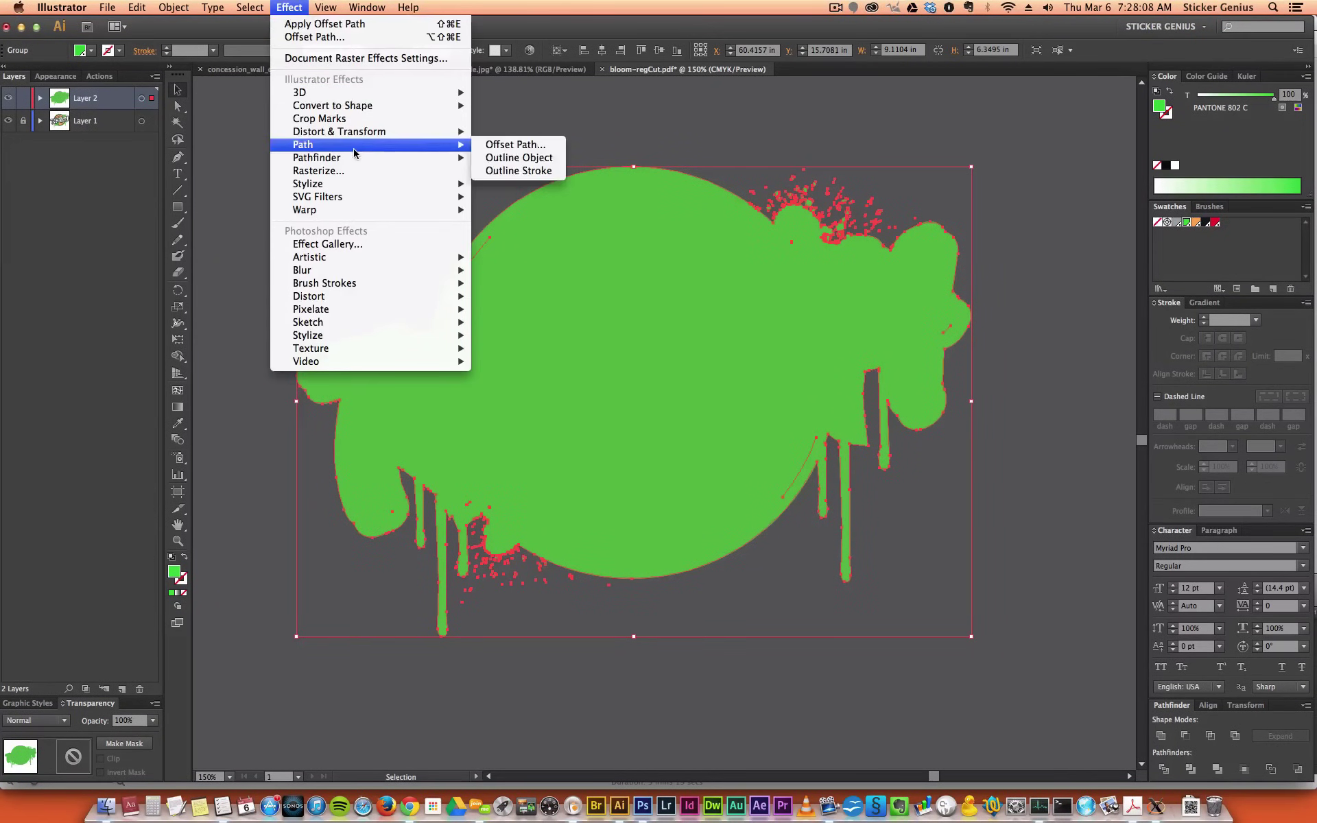
left_click(511, 145)
left_click_drag(591, 146, 254, 106)
left_click(240, 204)
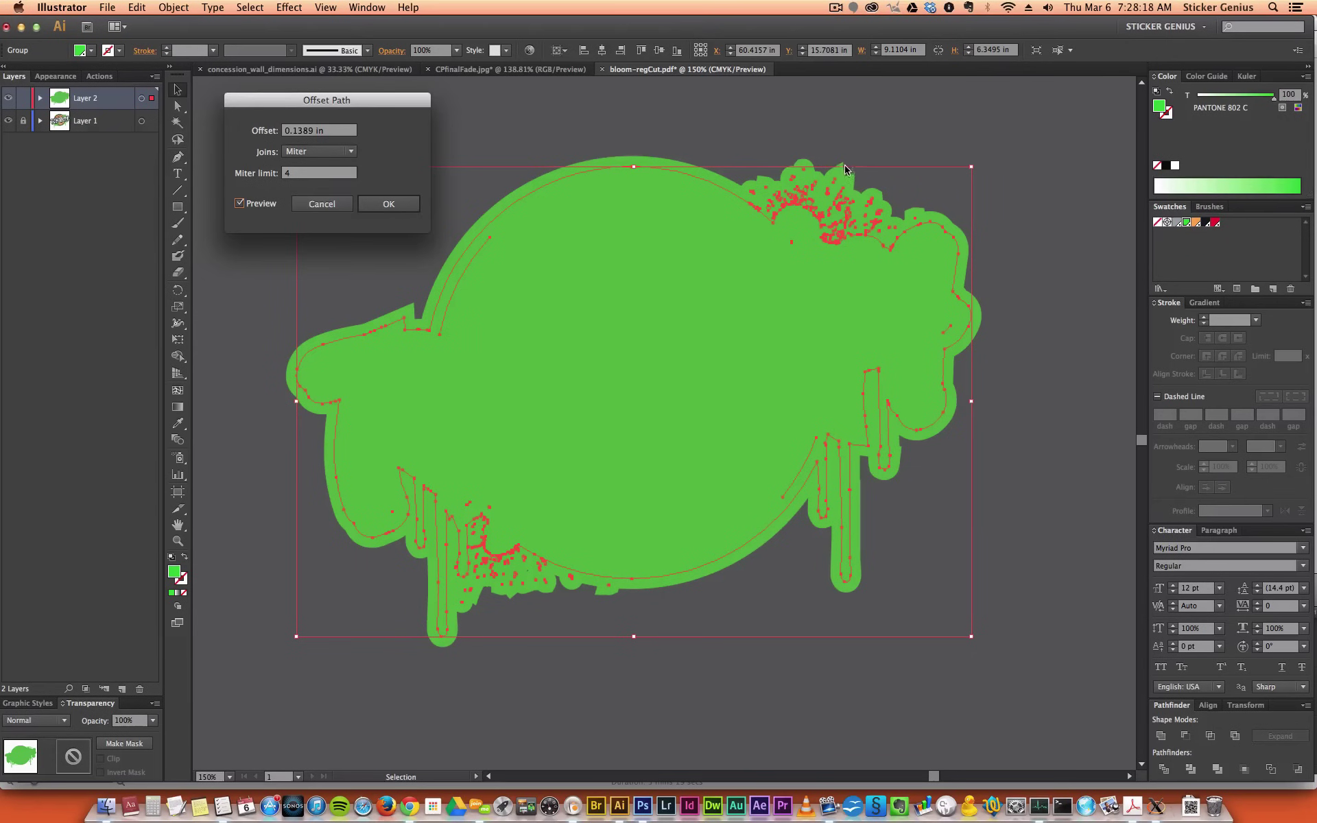
left_click(319, 152)
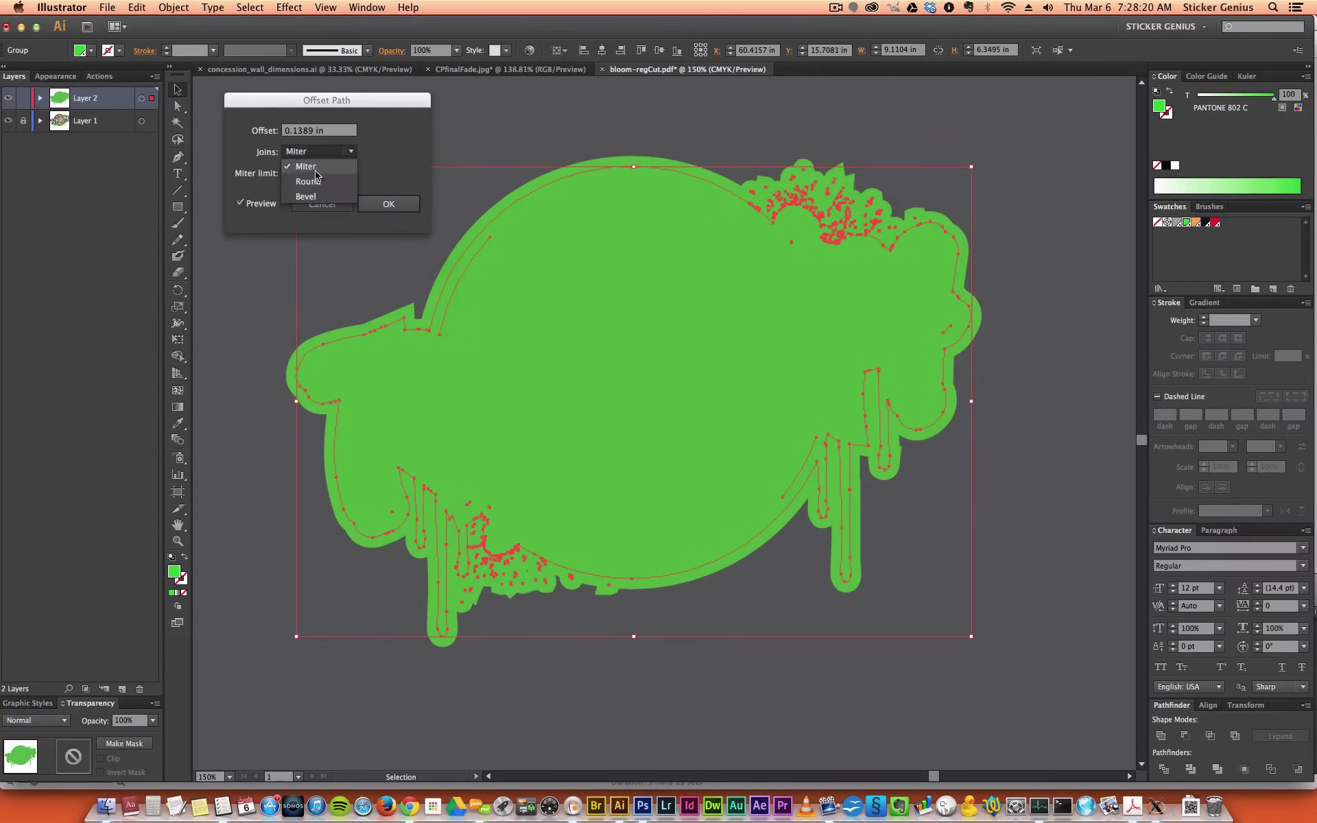
left_click(312, 181)
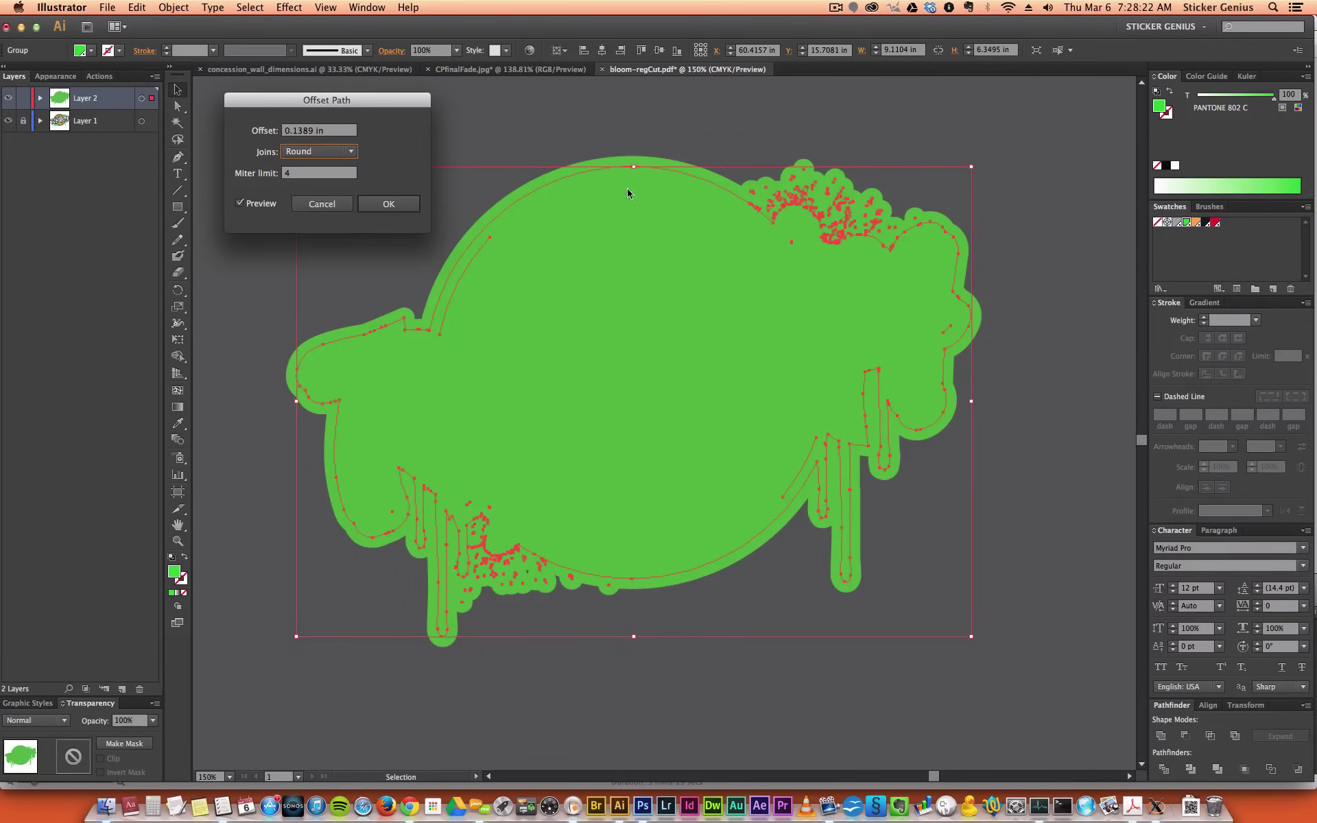
left_click_drag(331, 131, 276, 132)
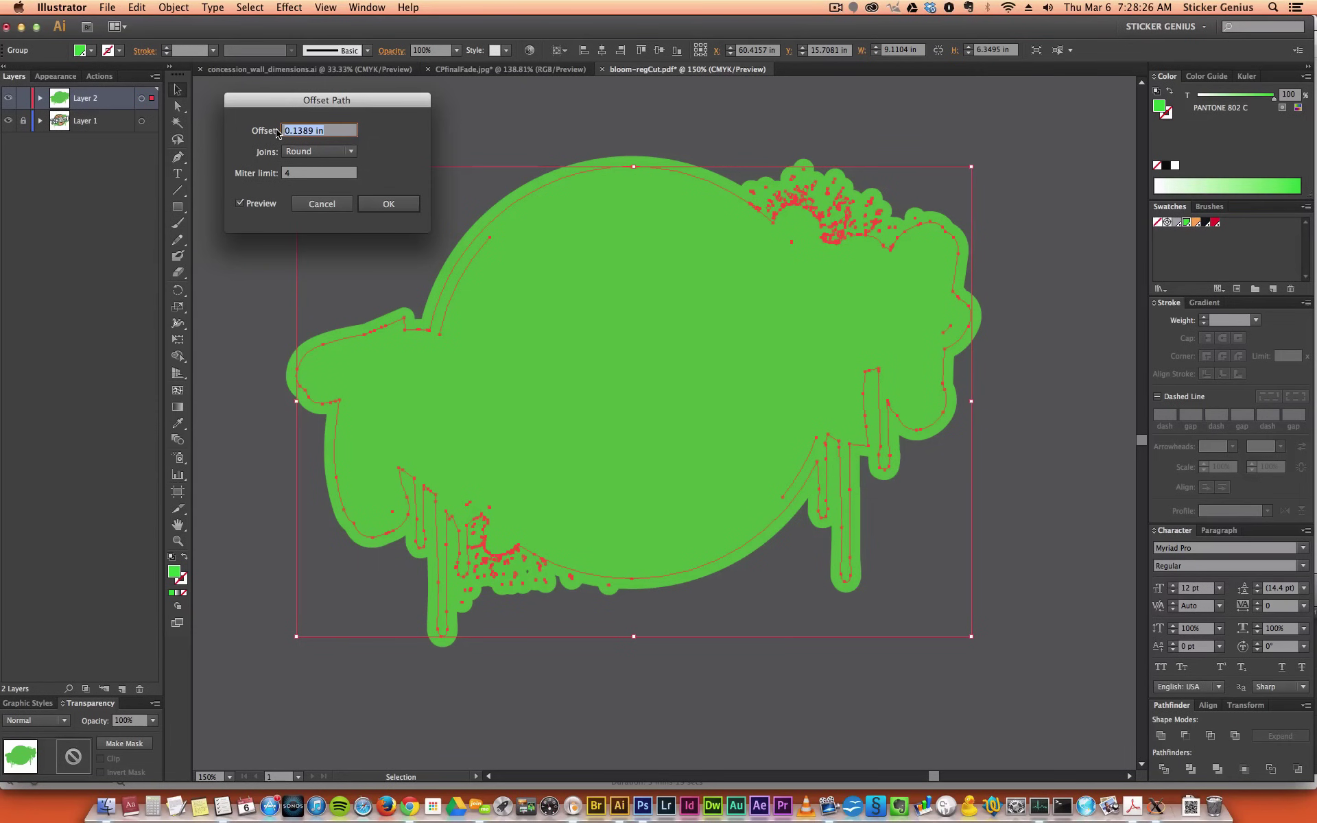
type("0.125")
key("Return")
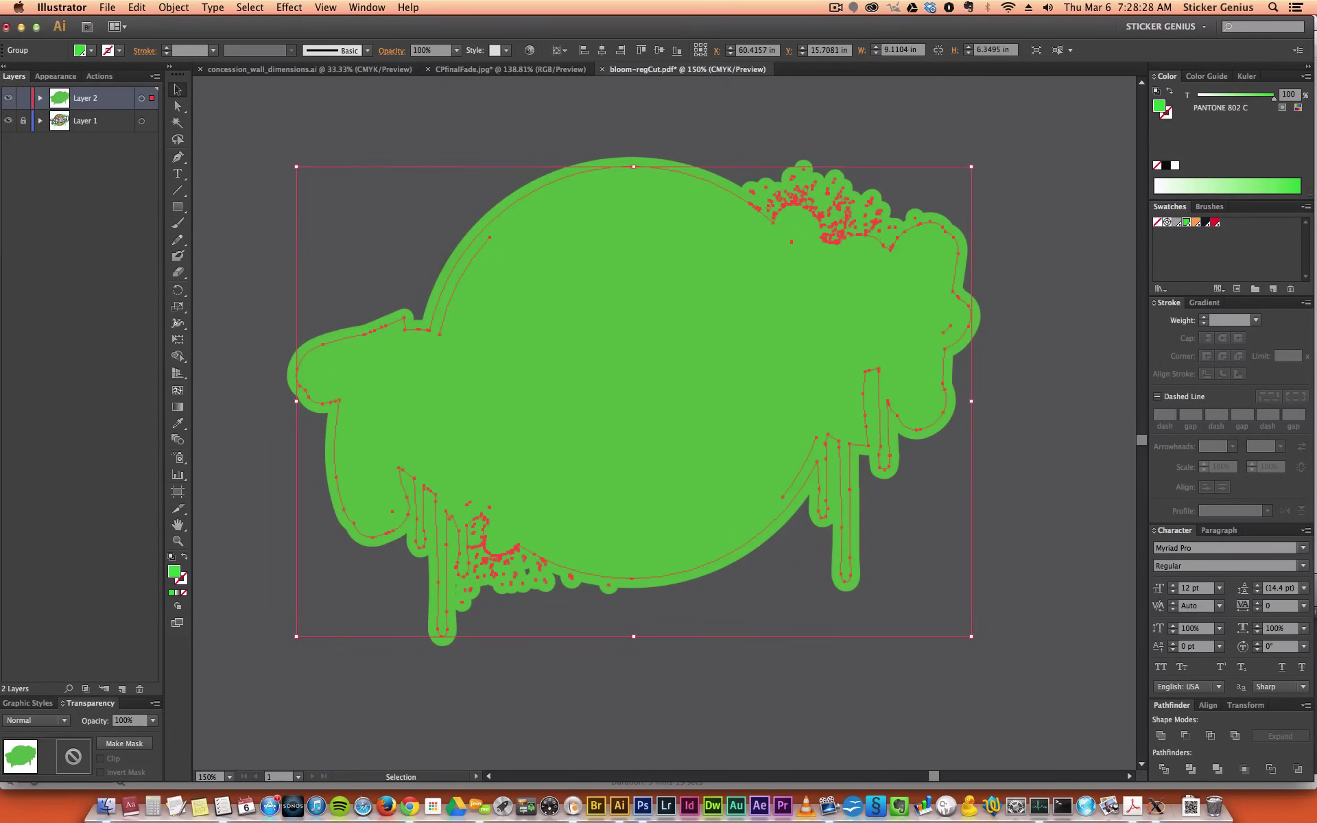
- Expand the offset effect into real paths and unite them into one shape
left_click(163, 7)
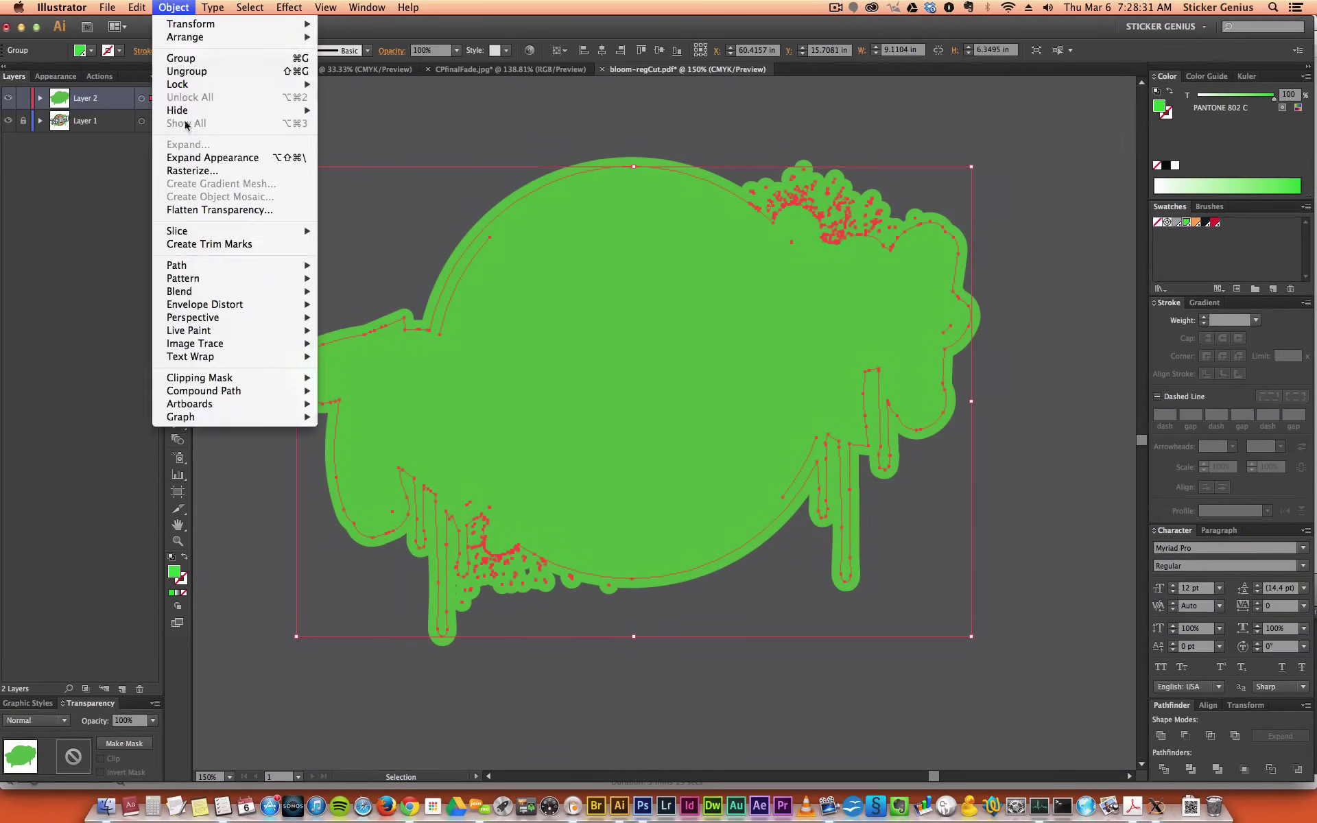
left_click(200, 159)
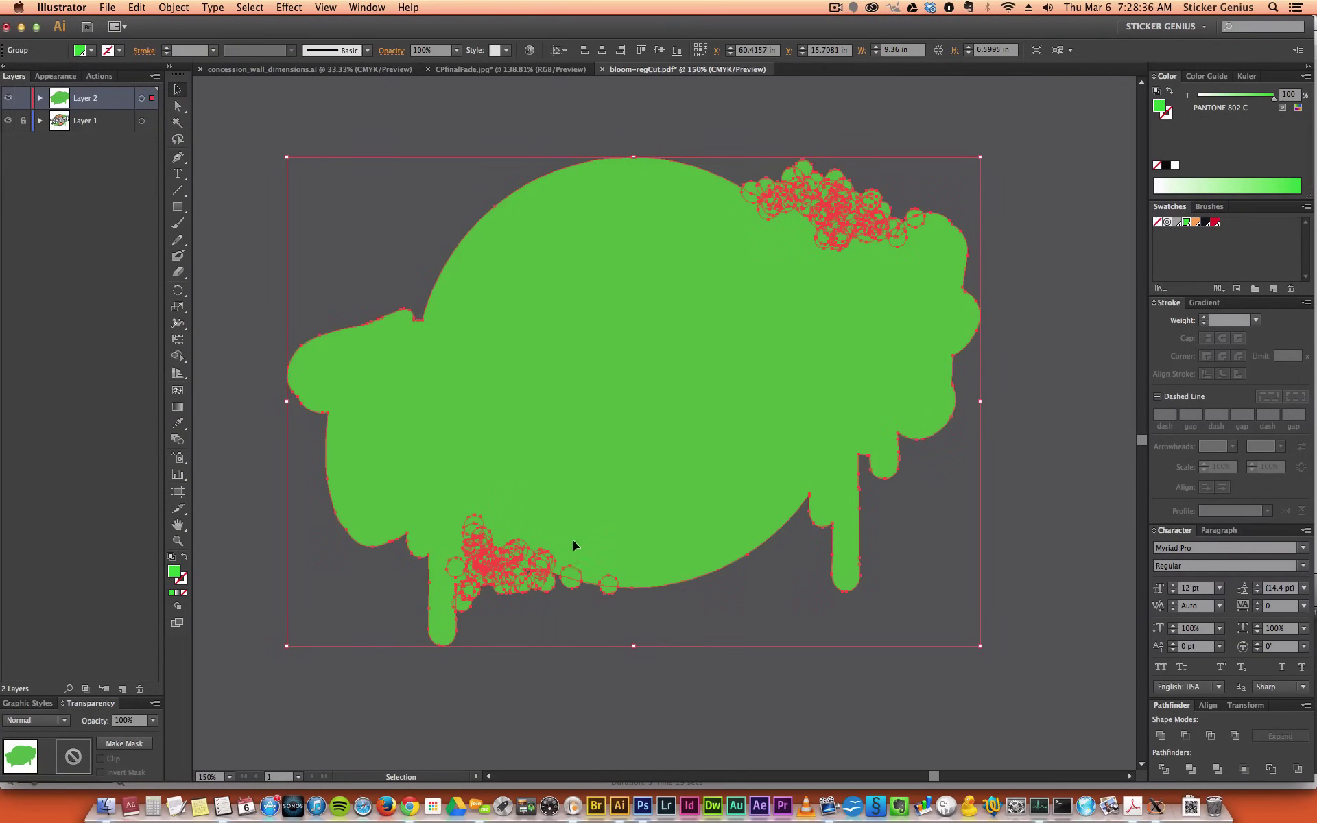
left_click(1161, 735)
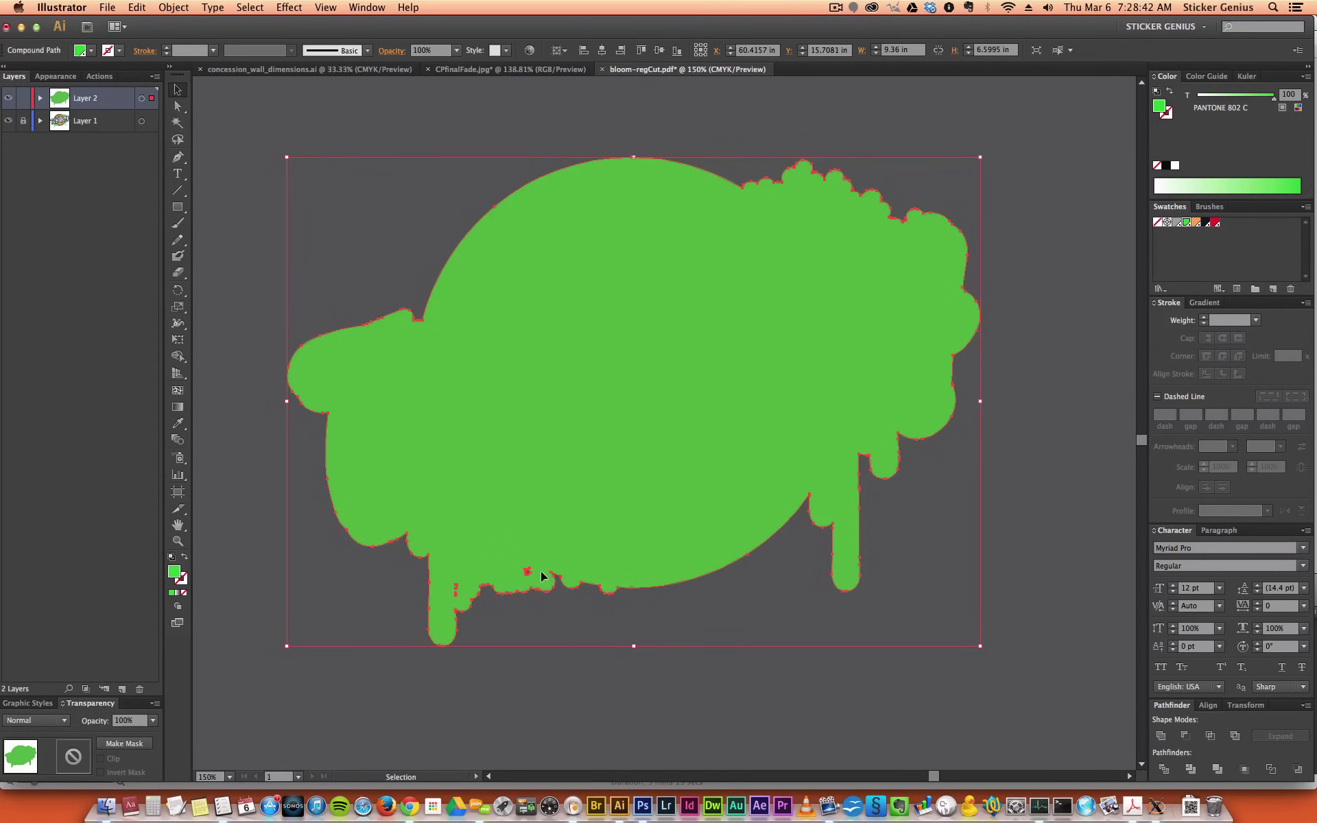
- Delete the small stray piece inside the compound path and exit isolation mode
double_click(576, 376)
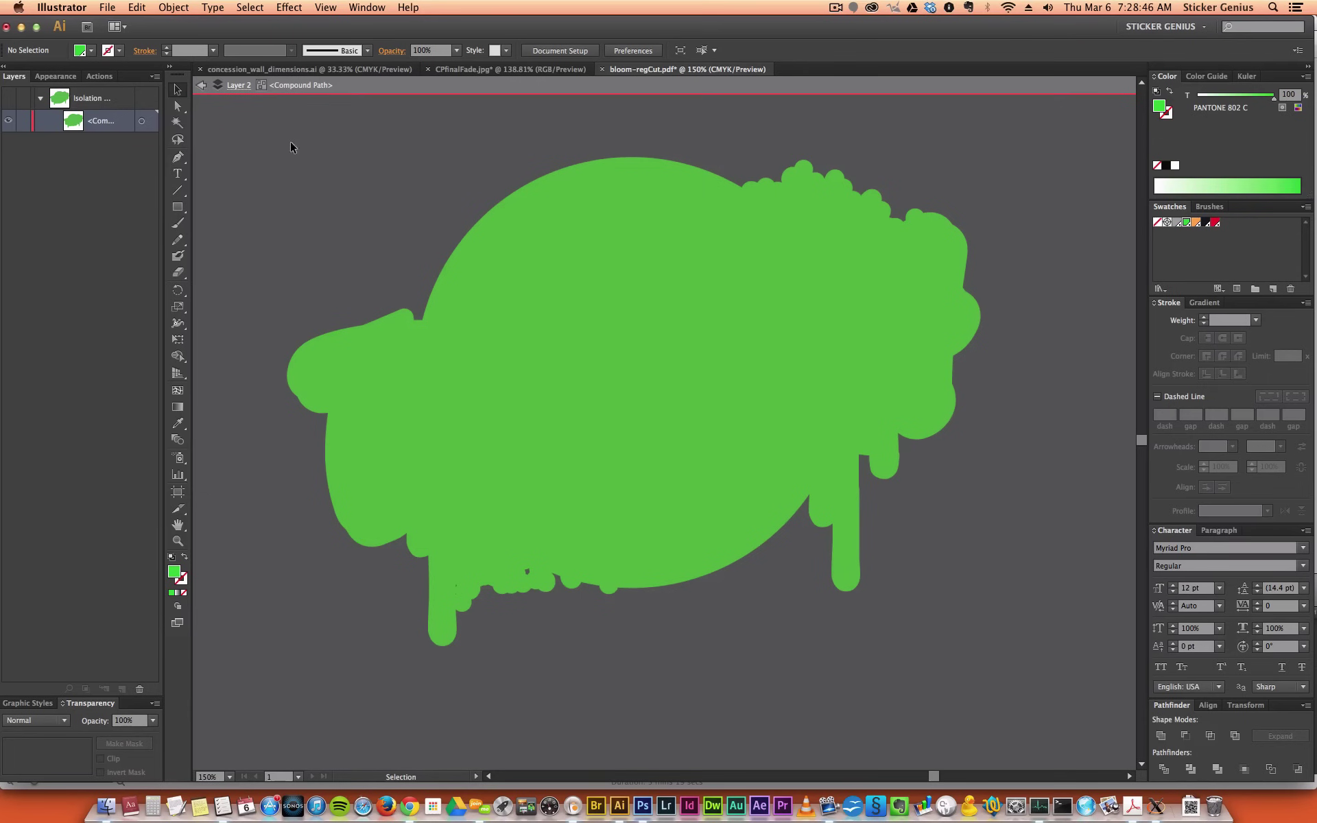
left_click_drag(290, 147, 999, 655)
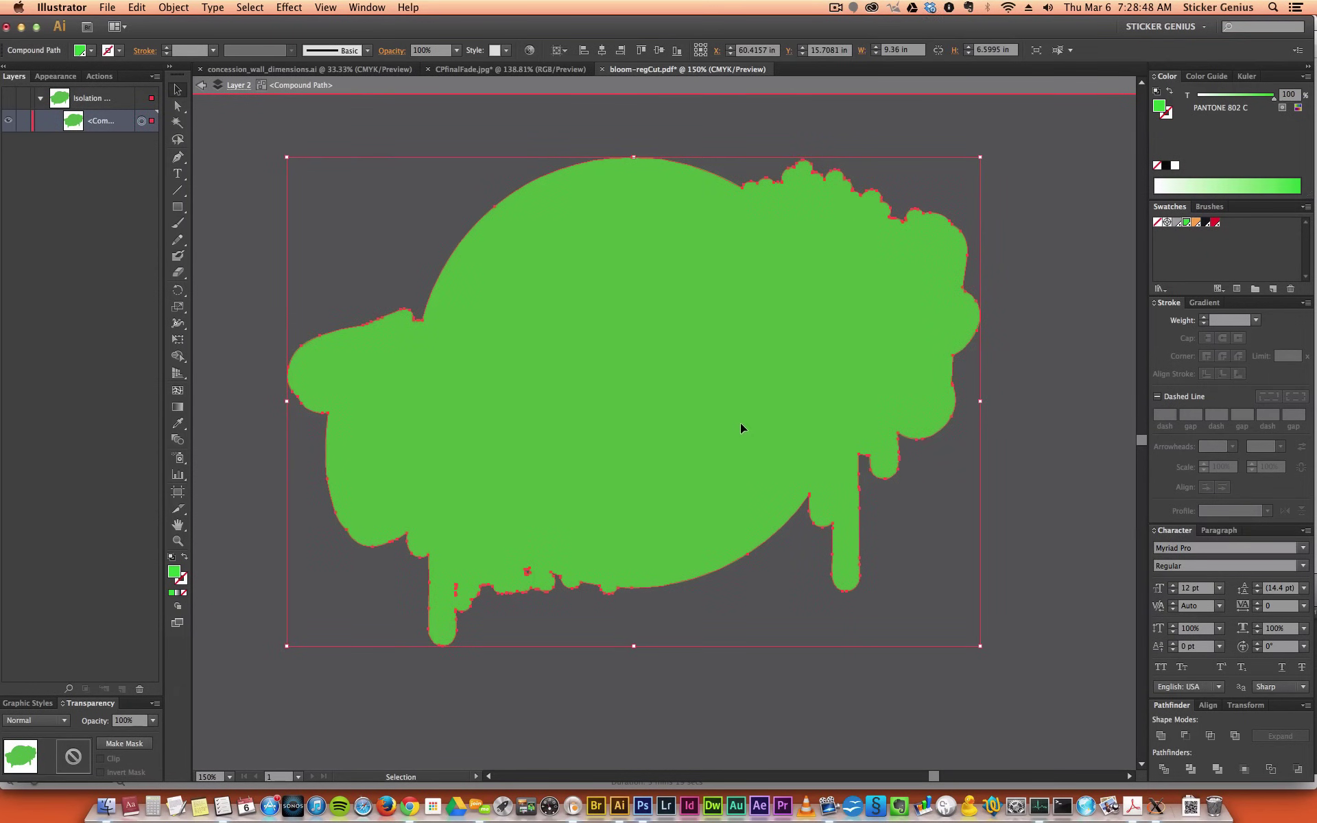
left_click(566, 392, "shift")
key("Delete")
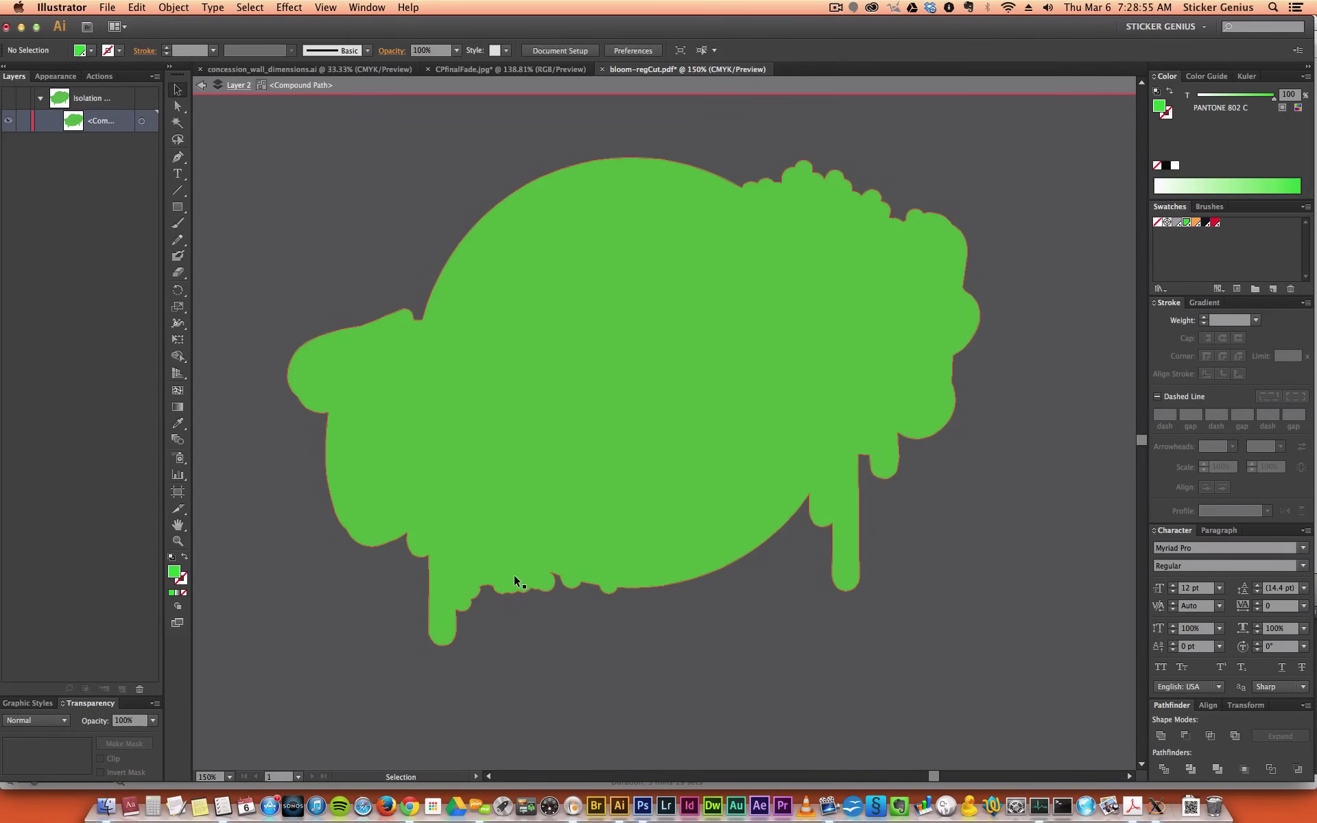
double_click(373, 175)
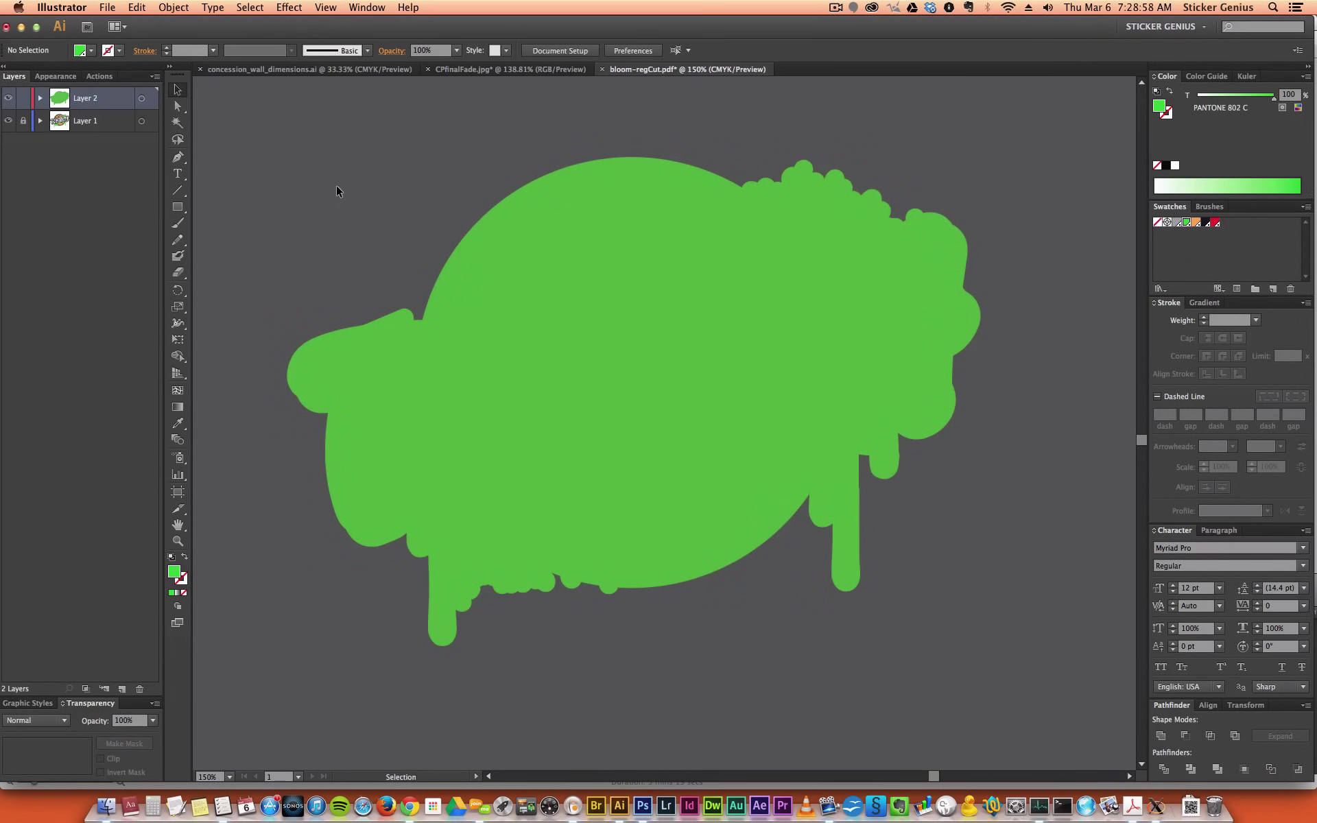
- Fill the green contour shape with white
left_click(141, 99)
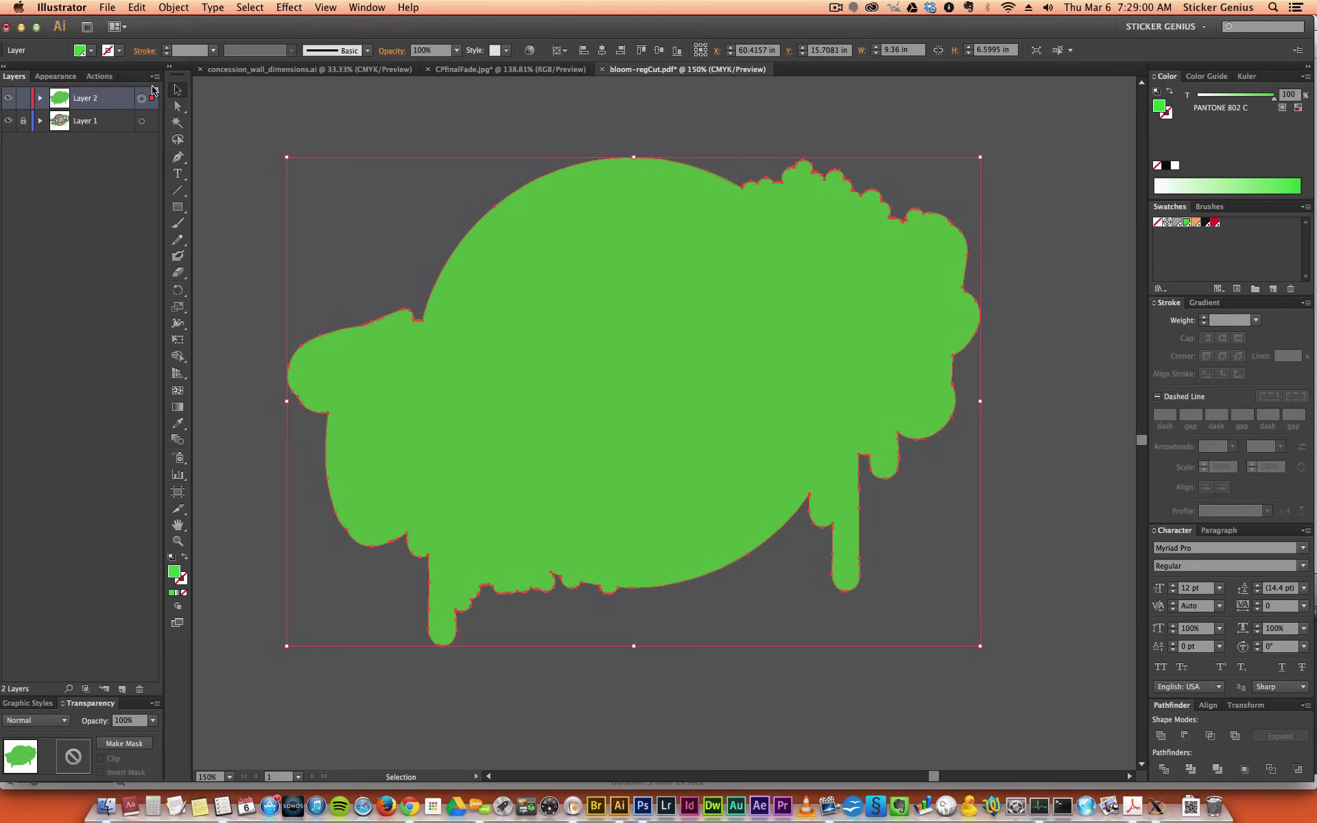
left_click(1157, 165)
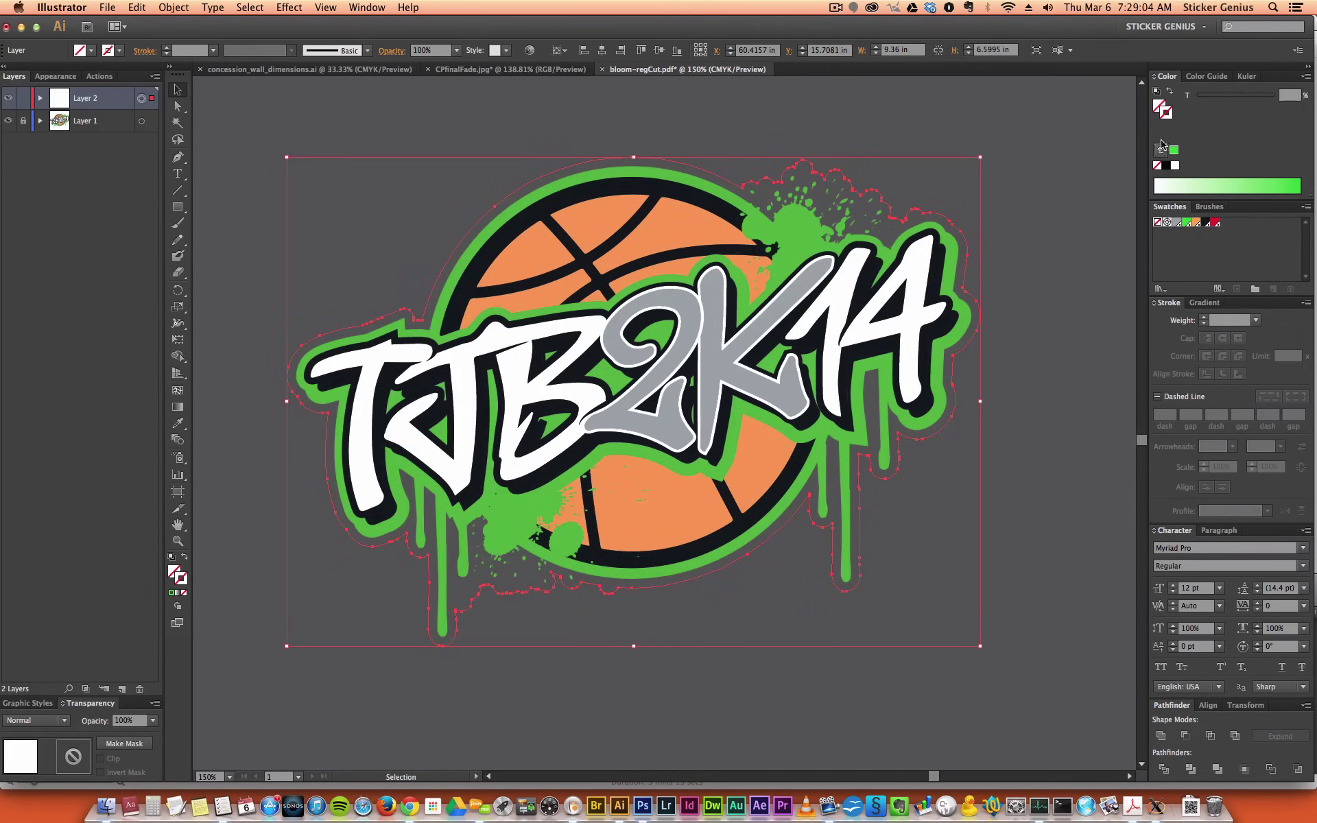
left_click(1174, 165)
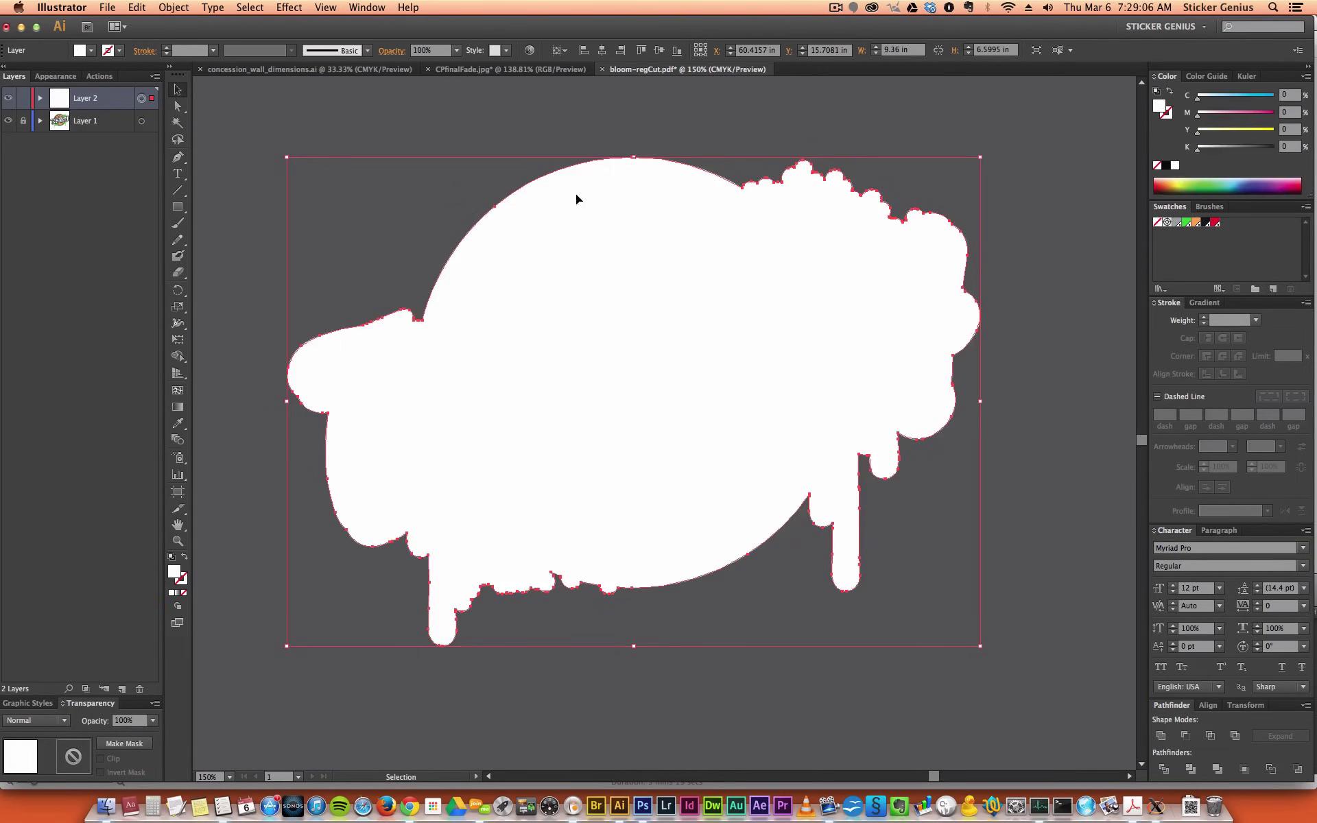
- Unlock Layer 1, move the white shape onto it, and send it behind the TJB2K14 artwork
left_click(24, 123)
left_click_drag(153, 121, 153, 121)
left_click(172, 8)
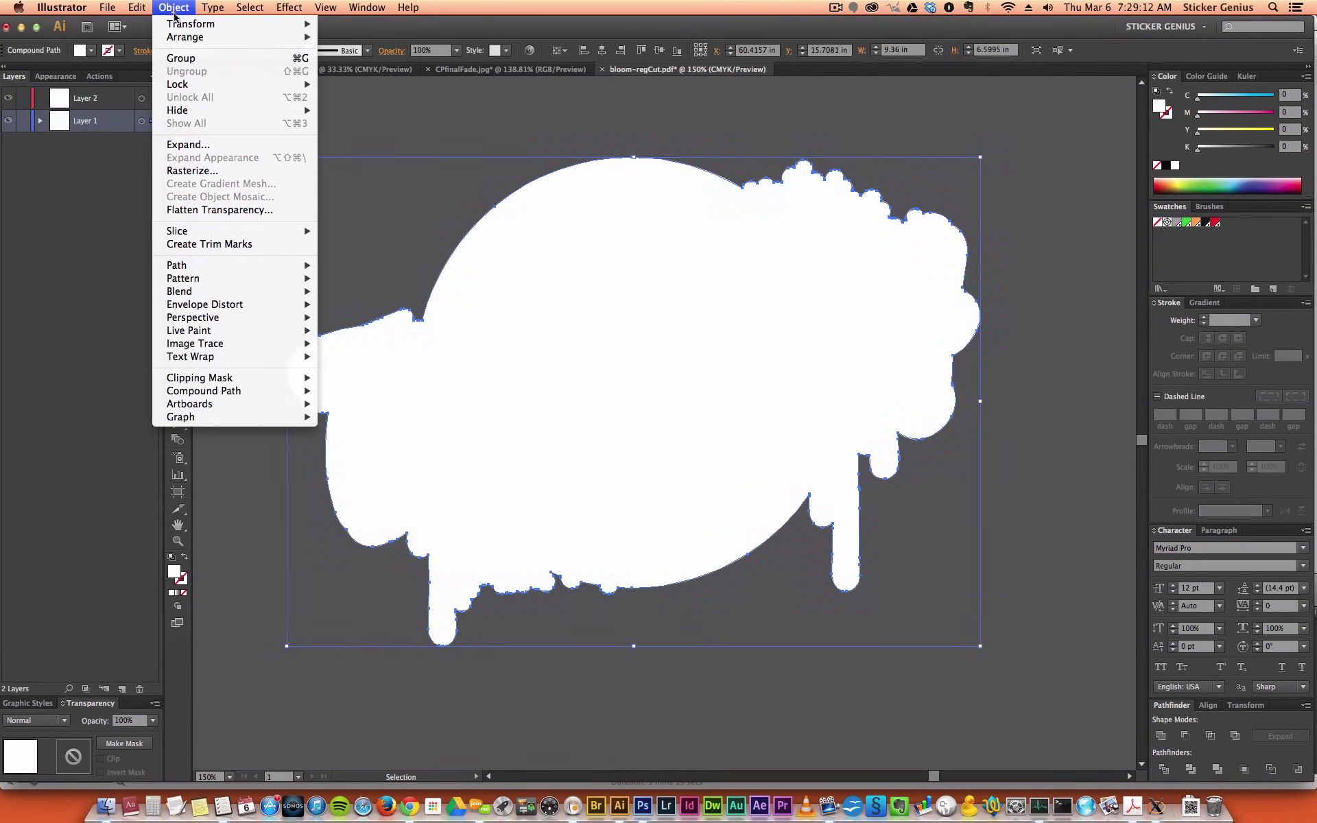
mouse_move(184, 38)
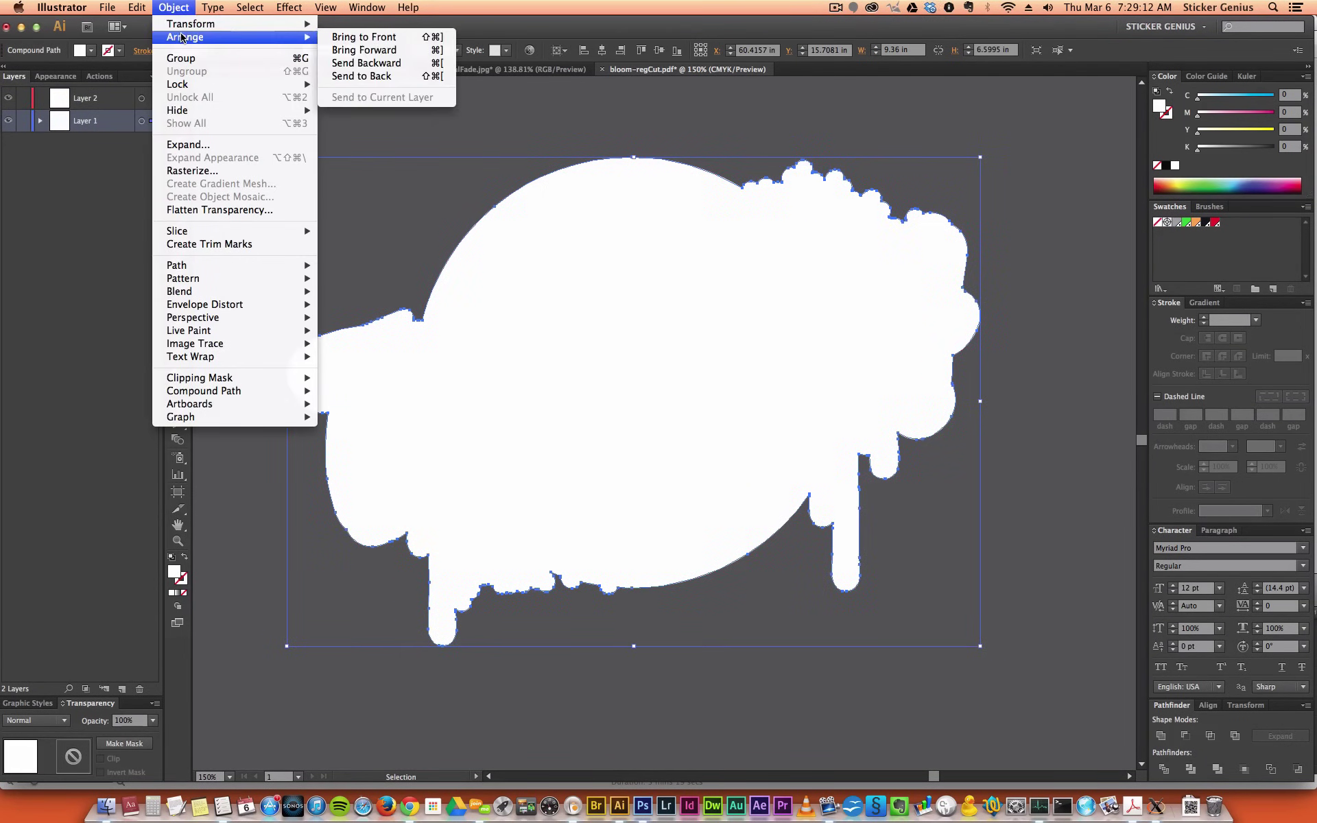
left_click(340, 65)
left_click(466, 135)
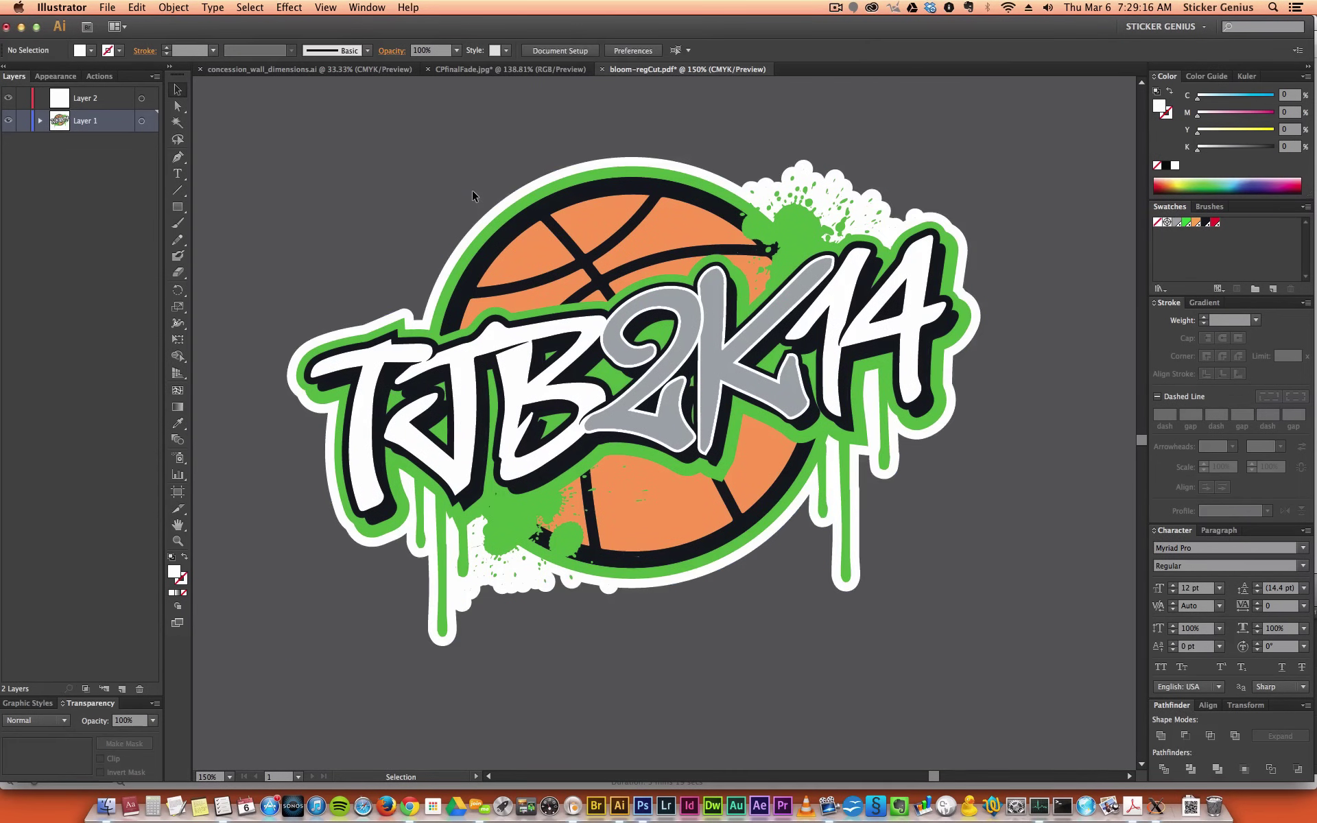
left_click_drag(307, 143, 1008, 631)
- Group the sticker artwork, move it to Layer 2, and unite it into one shape
key("super+g")
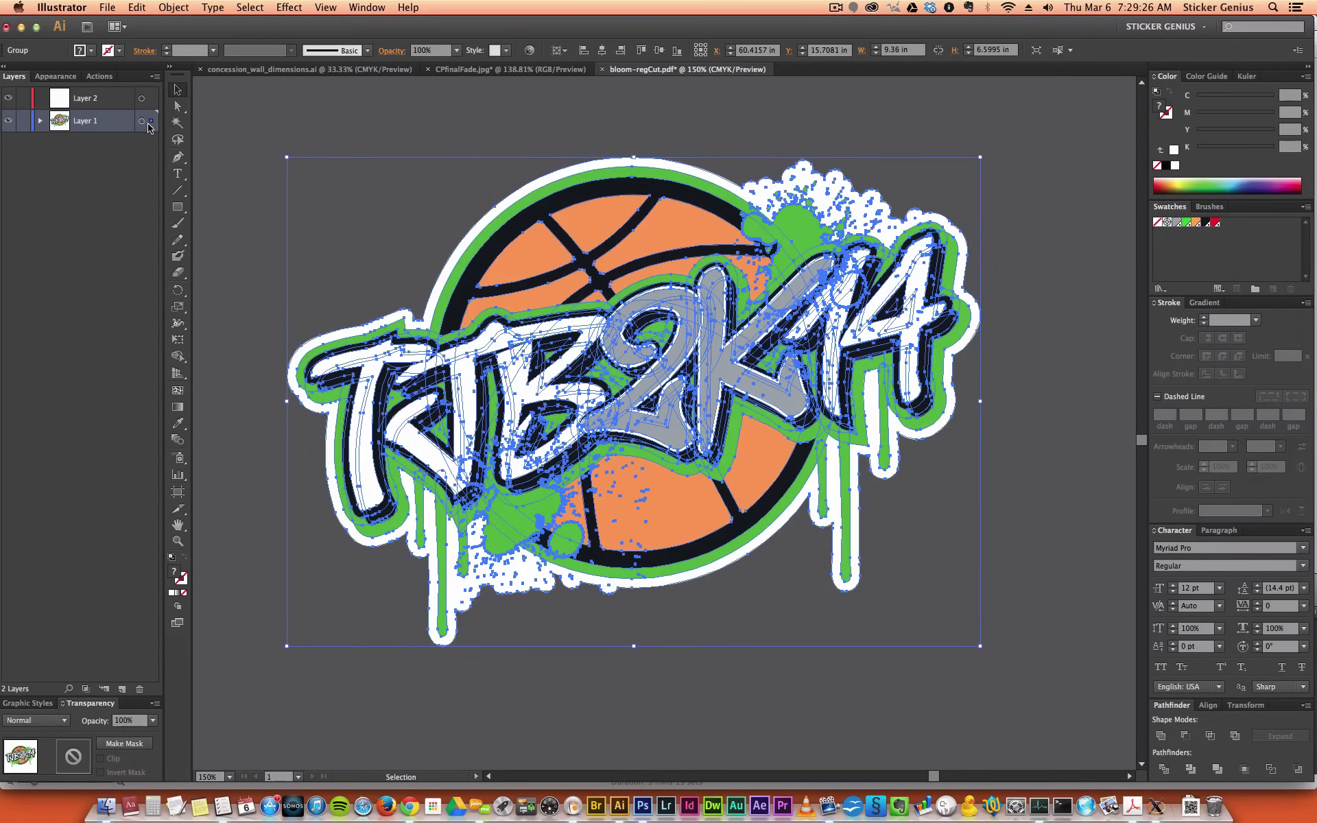
left_click_drag(152, 120, 151, 100)
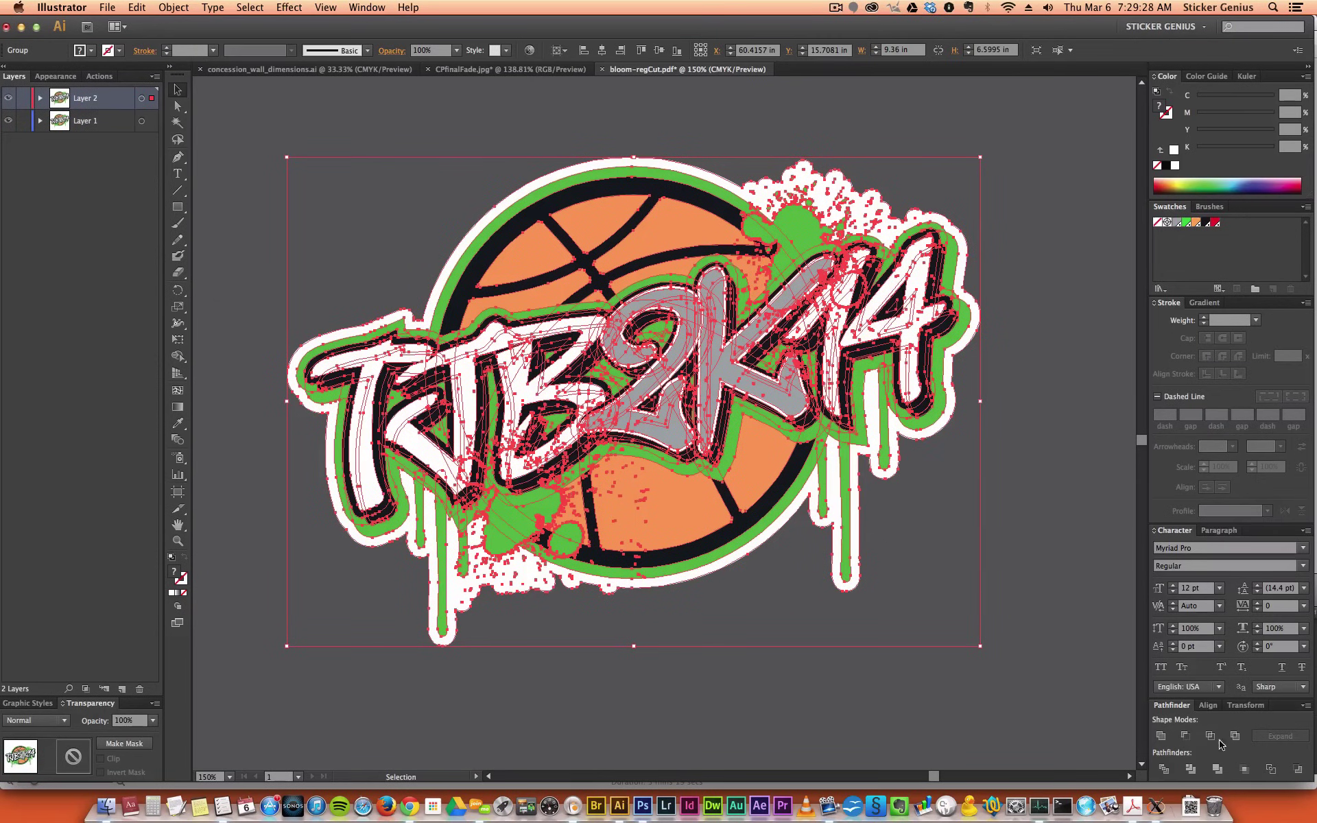
left_click(1159, 736)
- Give the merged outline no fill and a black 1 pt stroke
left_click(1156, 166)
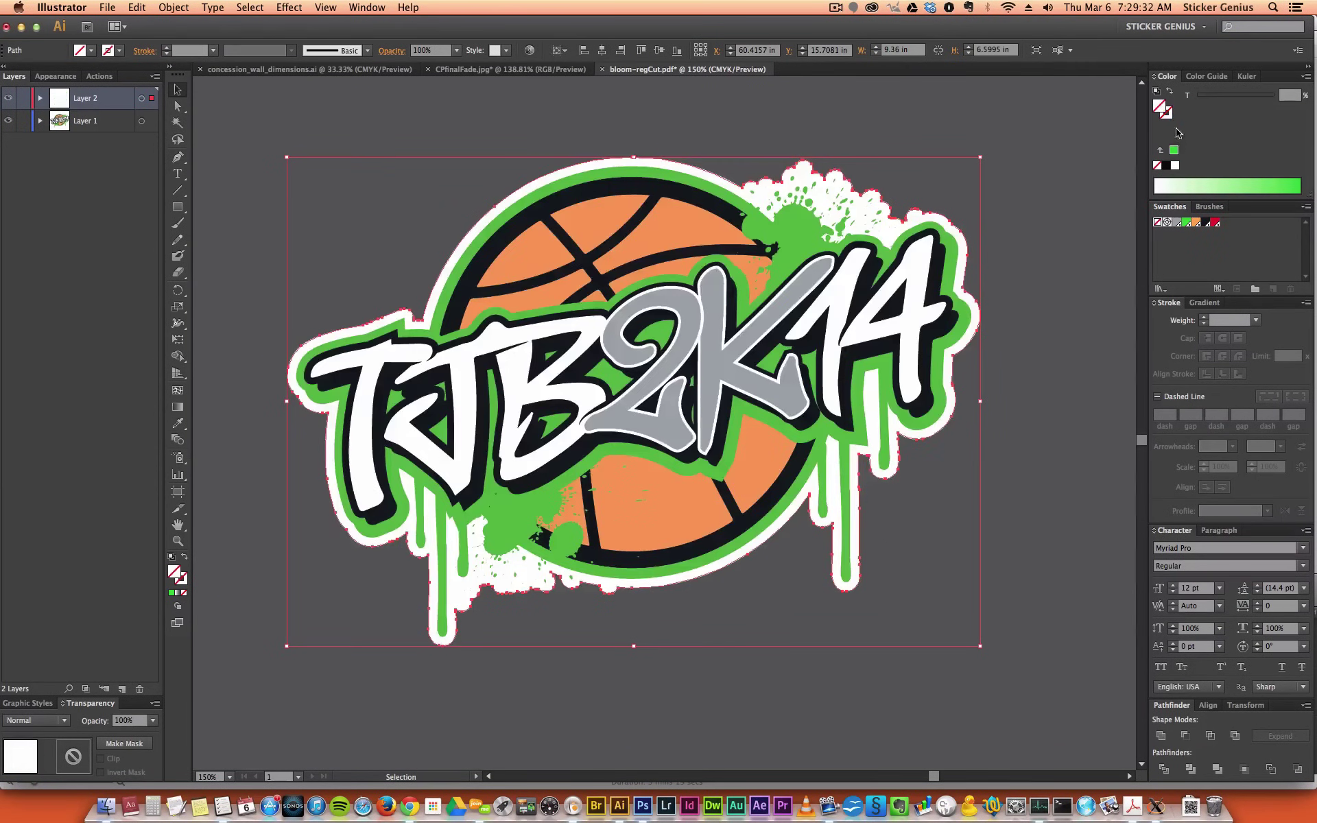
left_click(1166, 165)
left_click(1011, 153)
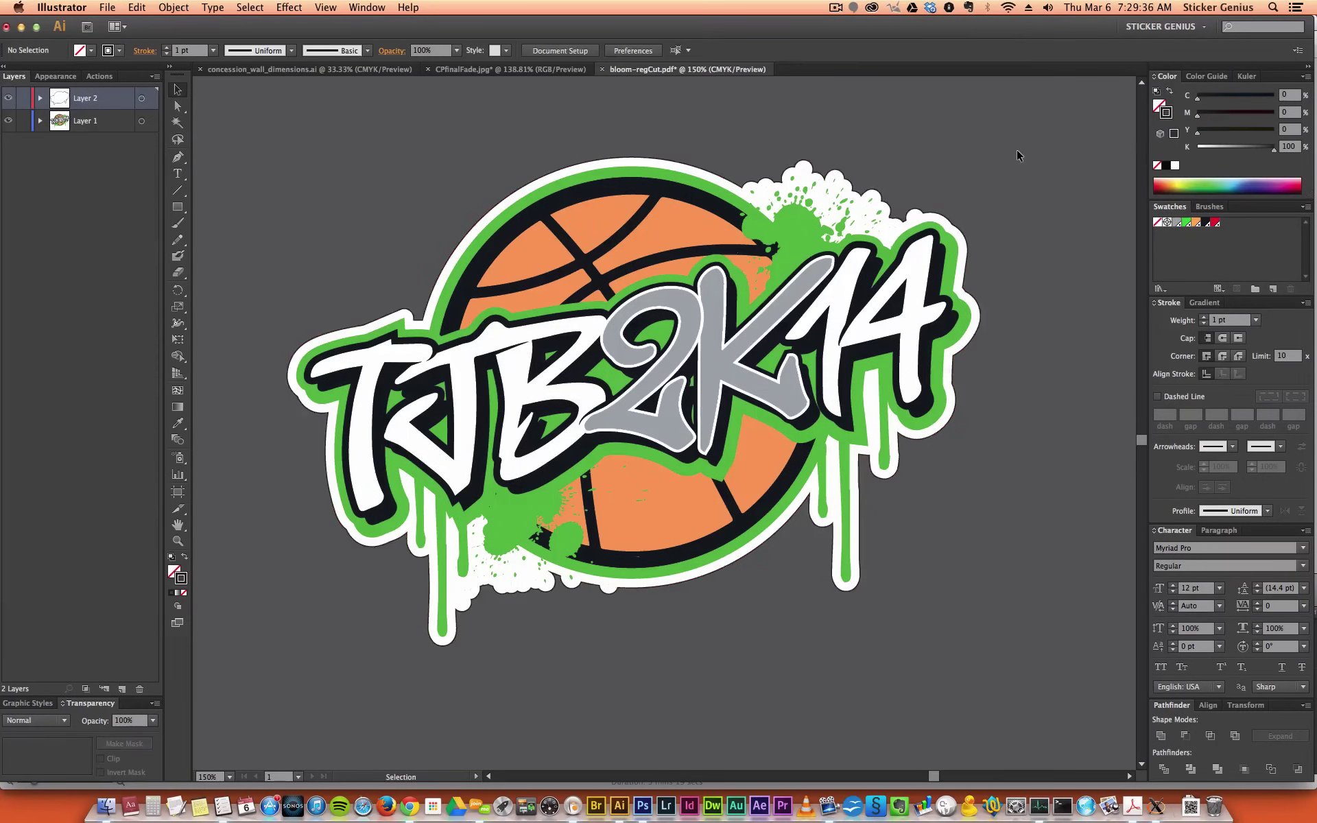
left_click_drag(975, 149, 356, 734)
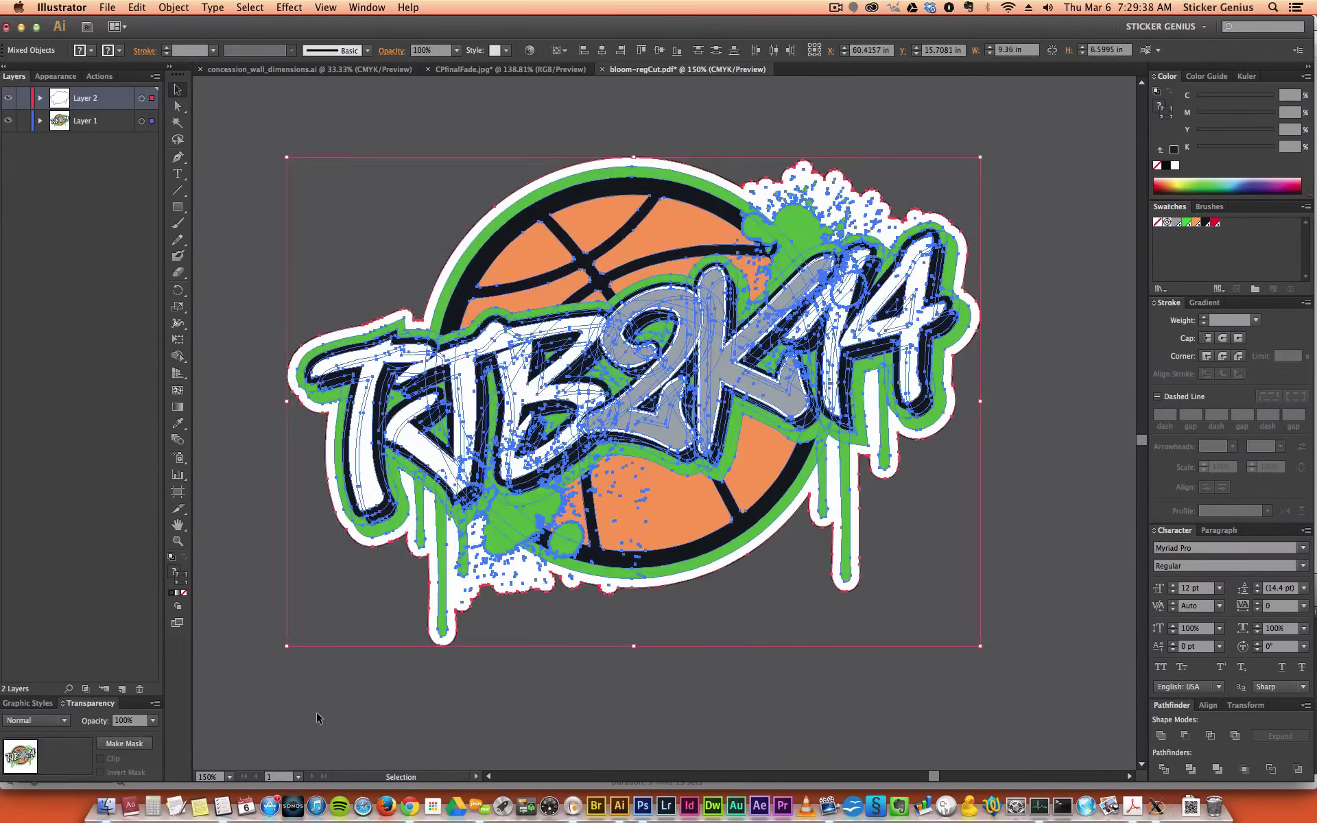
left_click(320, 716)
- In CPfinalFade.jpg, copy the crown image and paste it in front
left_click(505, 69)
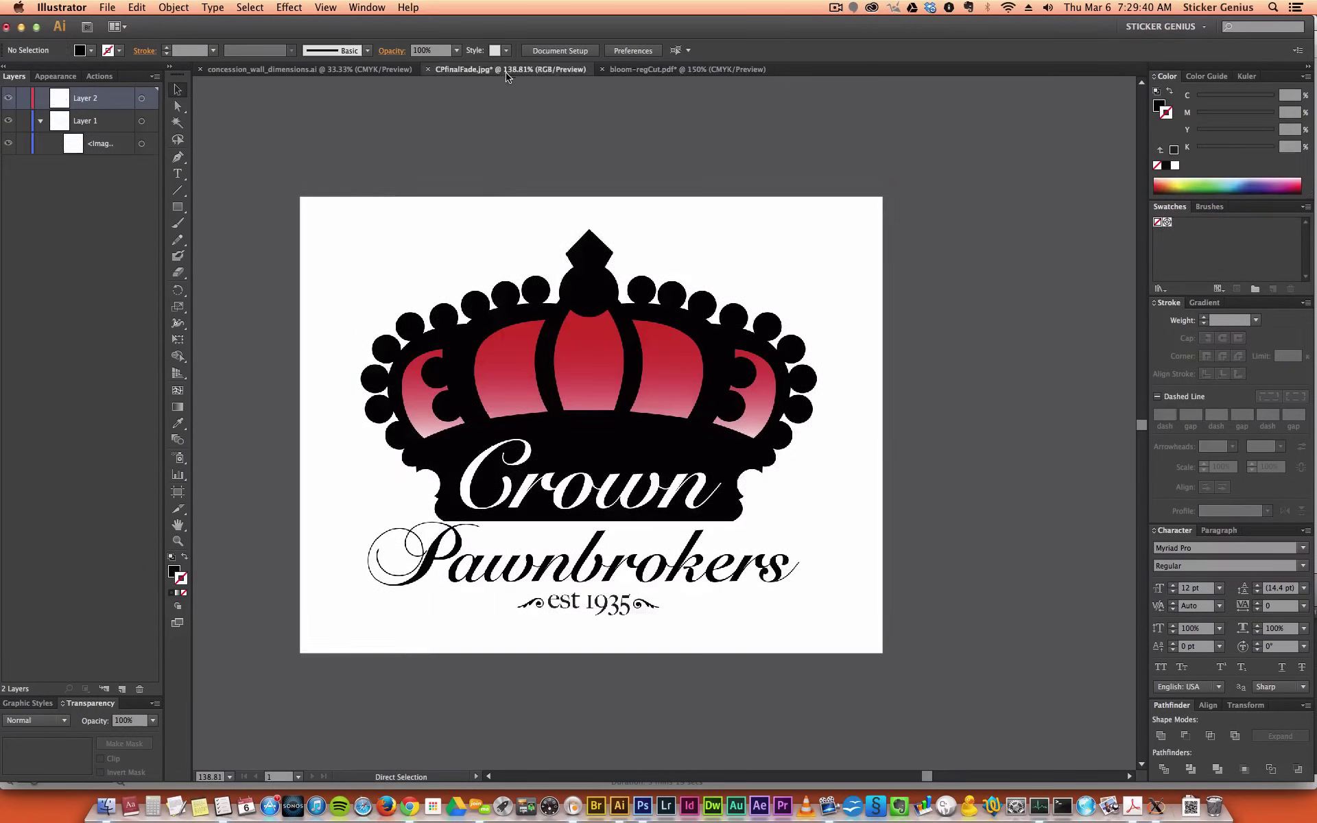
scroll(655, 460, "up", 2)
scroll(655, 460, "down", 5)
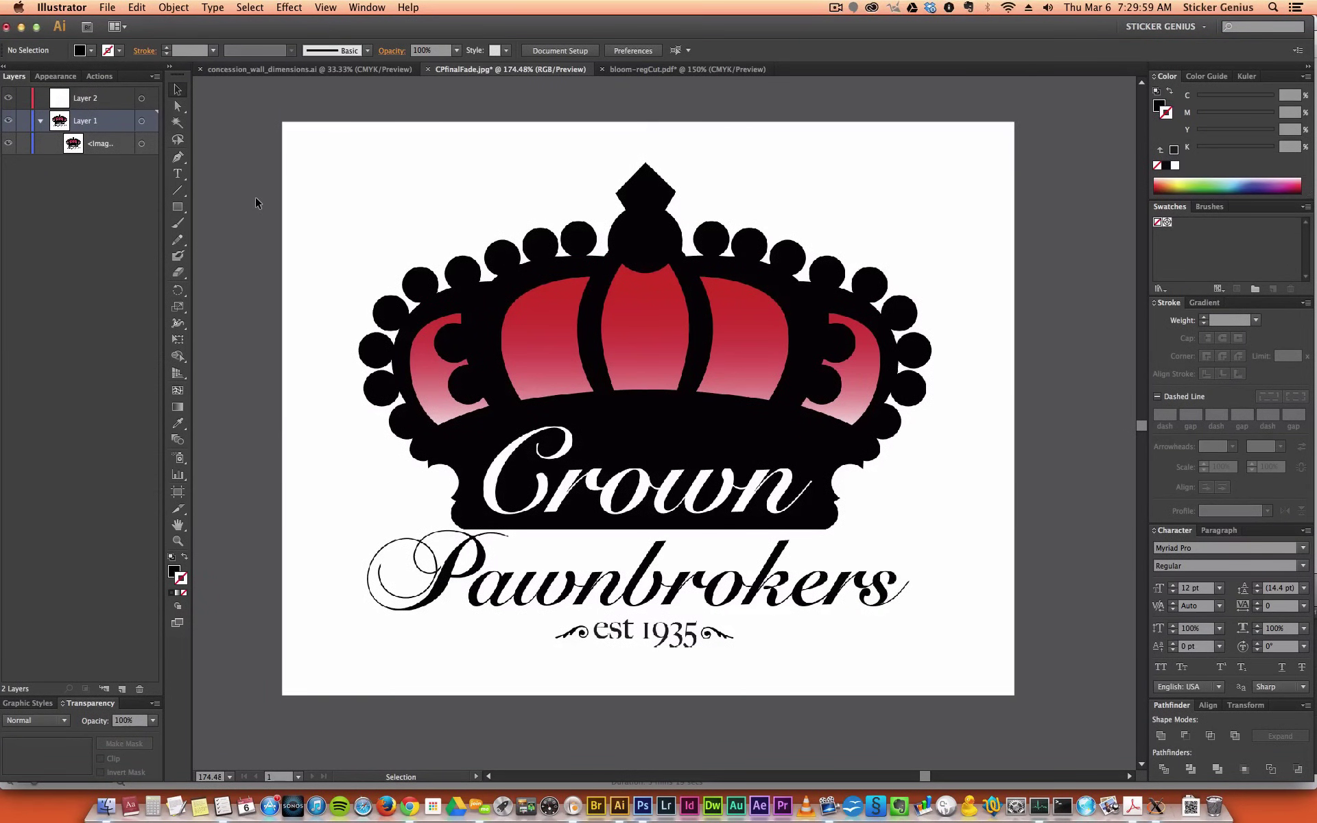
left_click(381, 184)
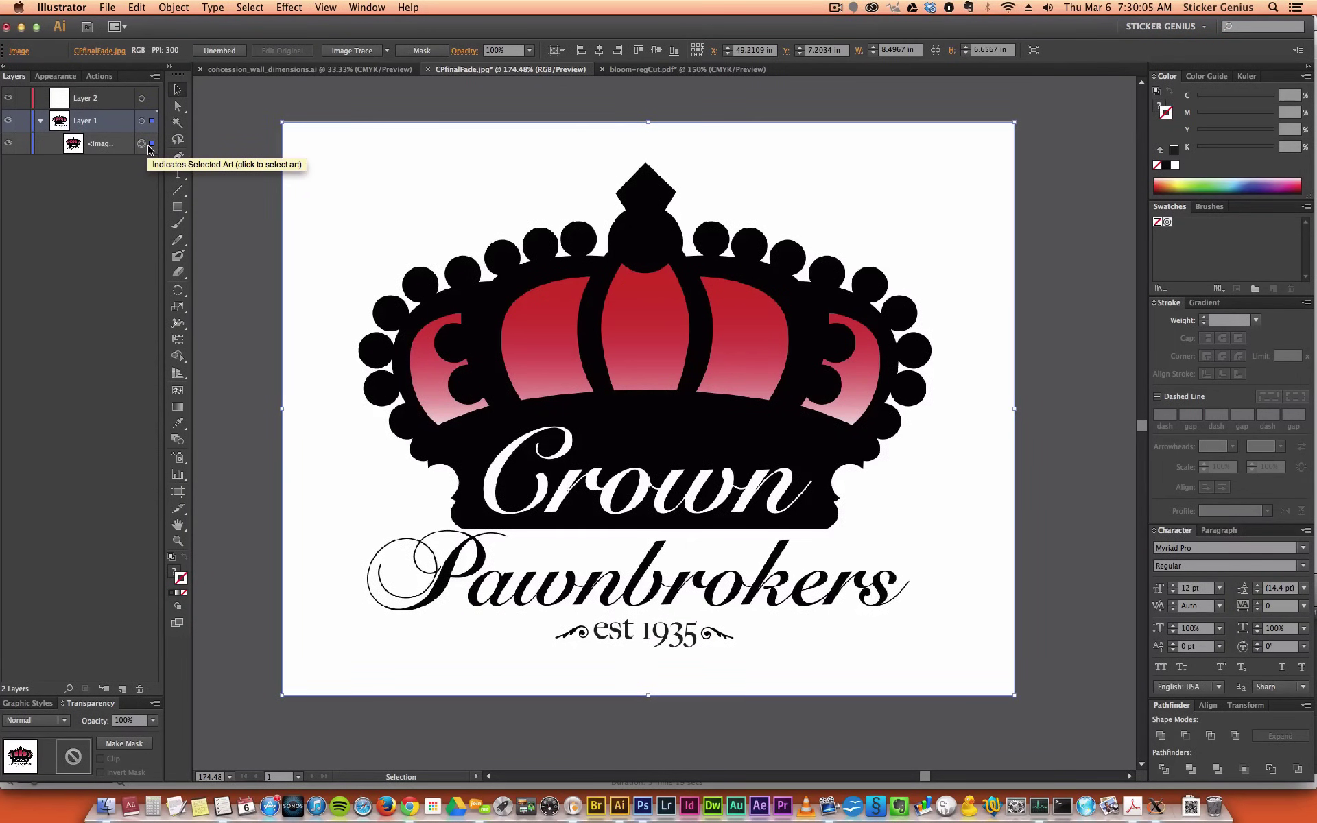
key("super+c")
key("super+f")
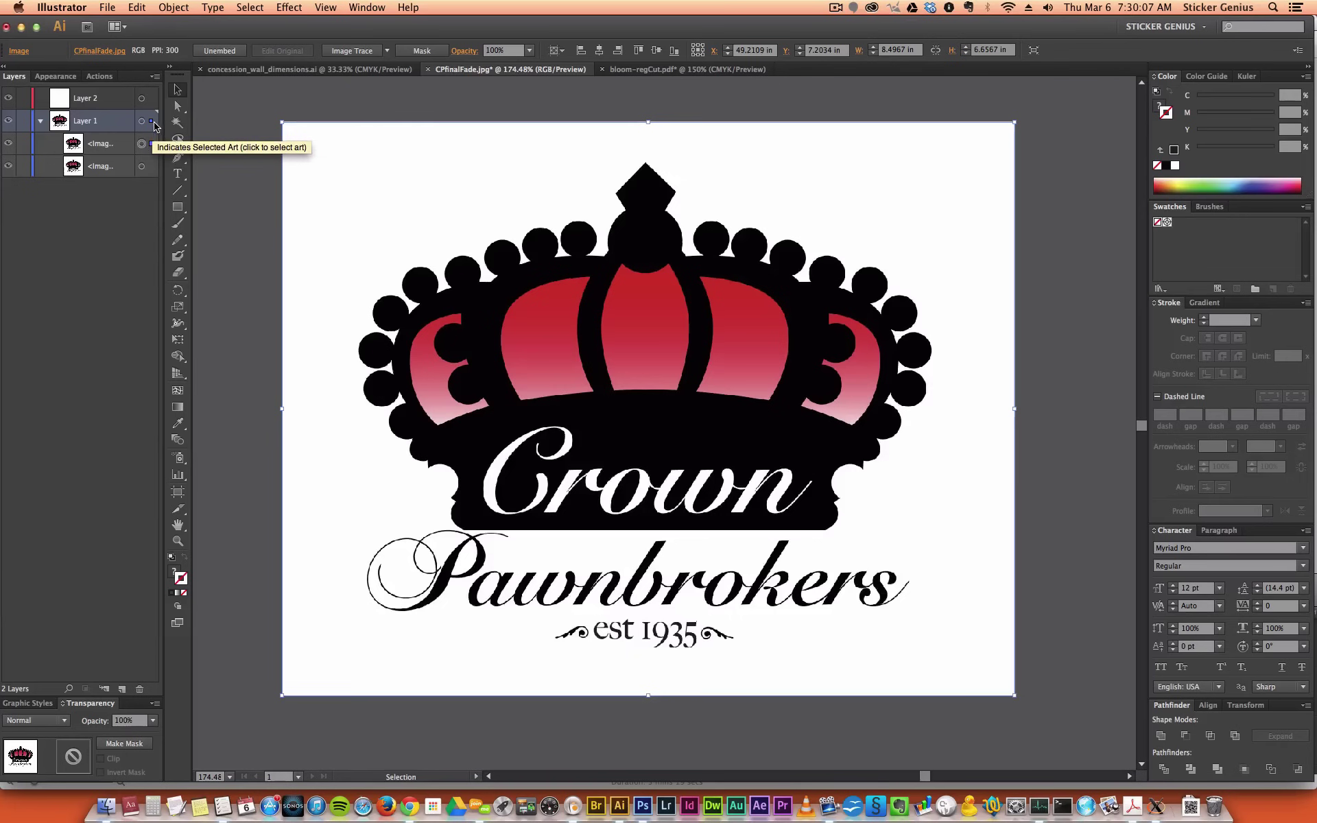
- Move the image copy to Layer 2, lock Layer 1, and Image Trace it
left_click_drag(151, 121, 152, 98)
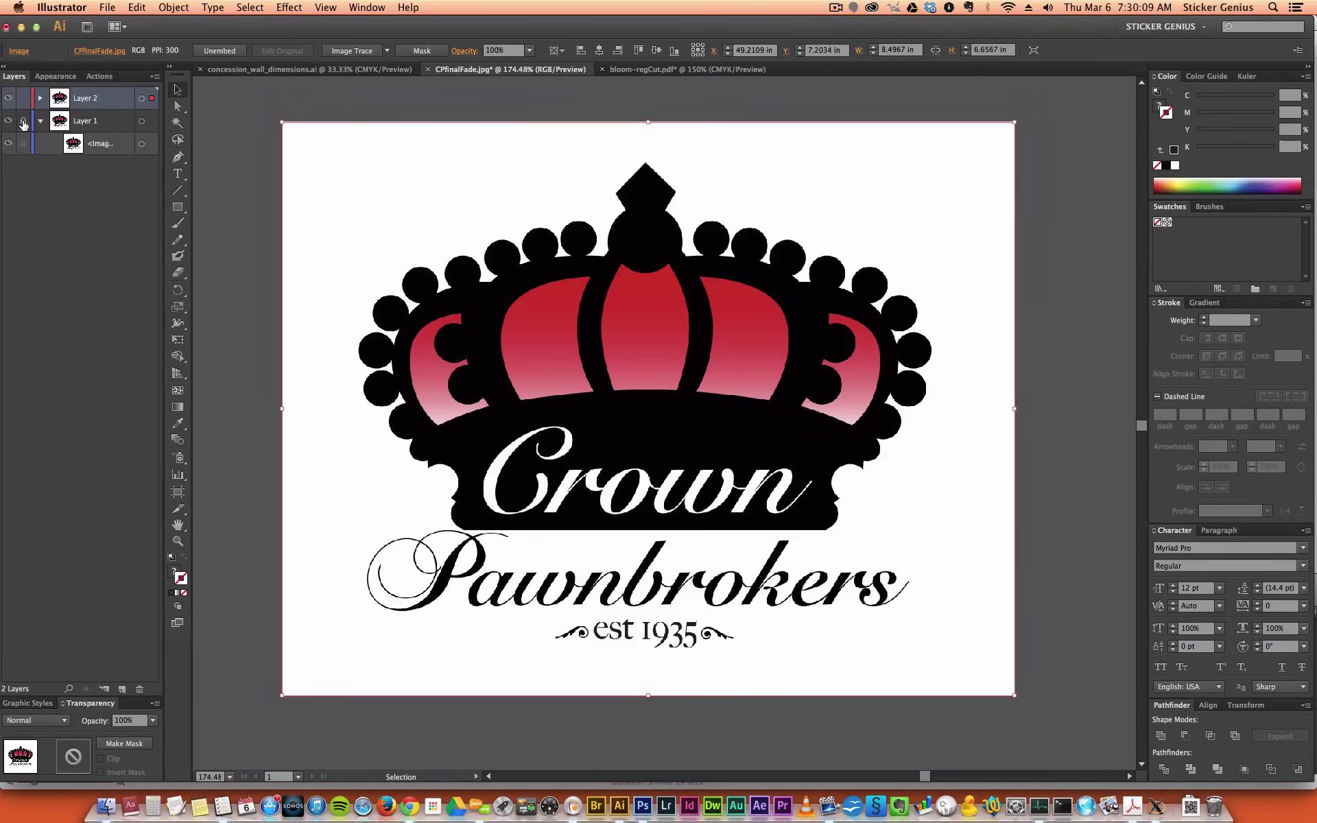
left_click(23, 121)
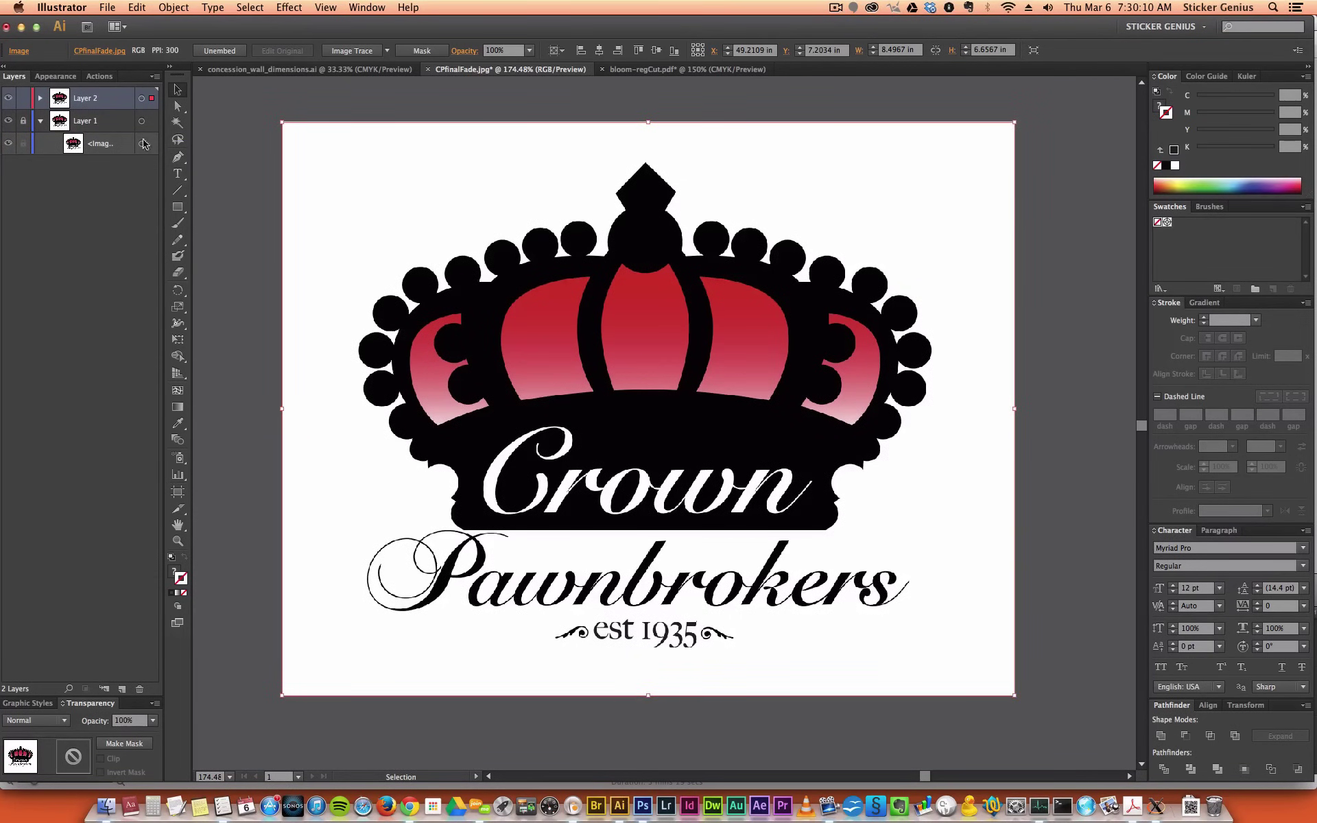
left_click(351, 54)
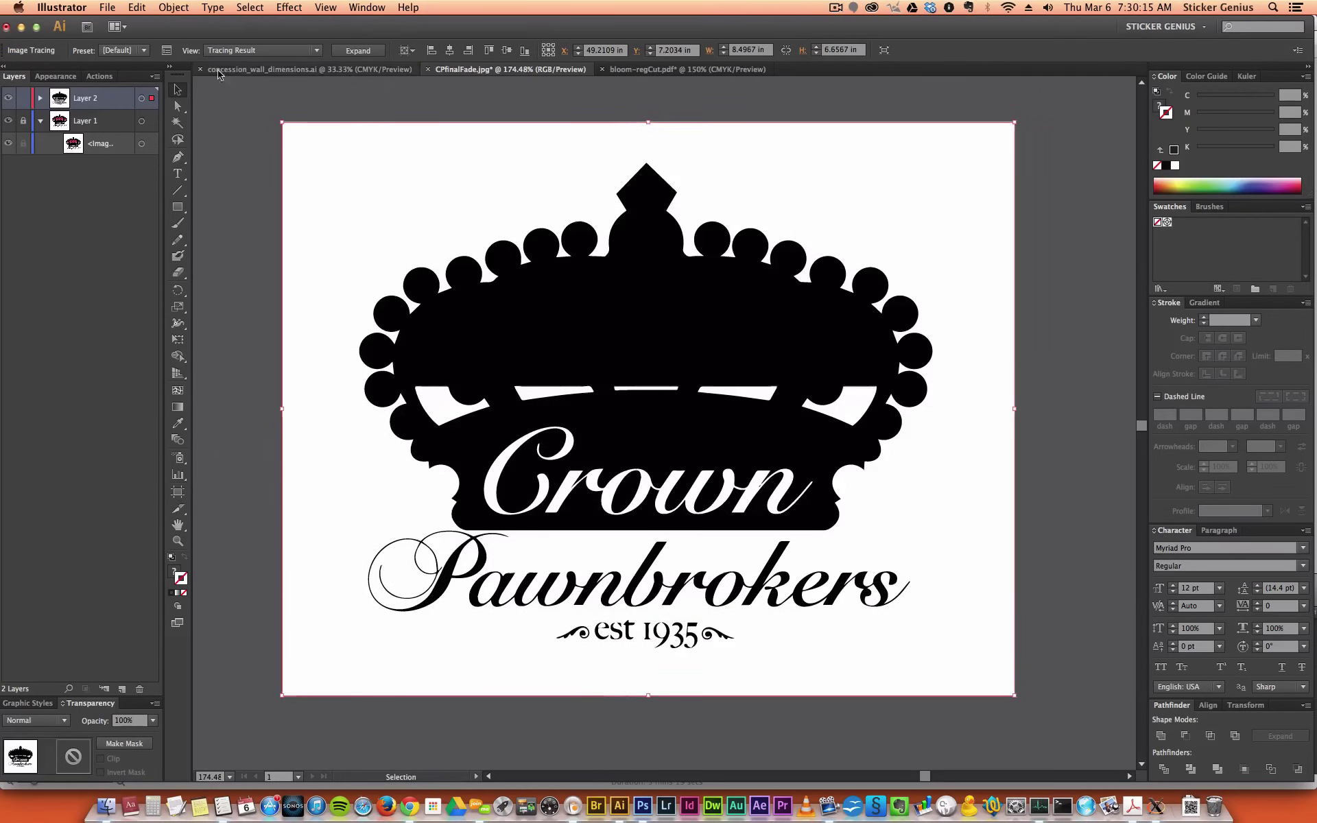
- Raise the crown trace threshold to 227, then expand the tracing into paths
left_click(166, 50)
mouse_move(177, 145)
left_mouse_down()
mouse_move(368, 137)
mouse_move(349, 94)
left_mouse_up()
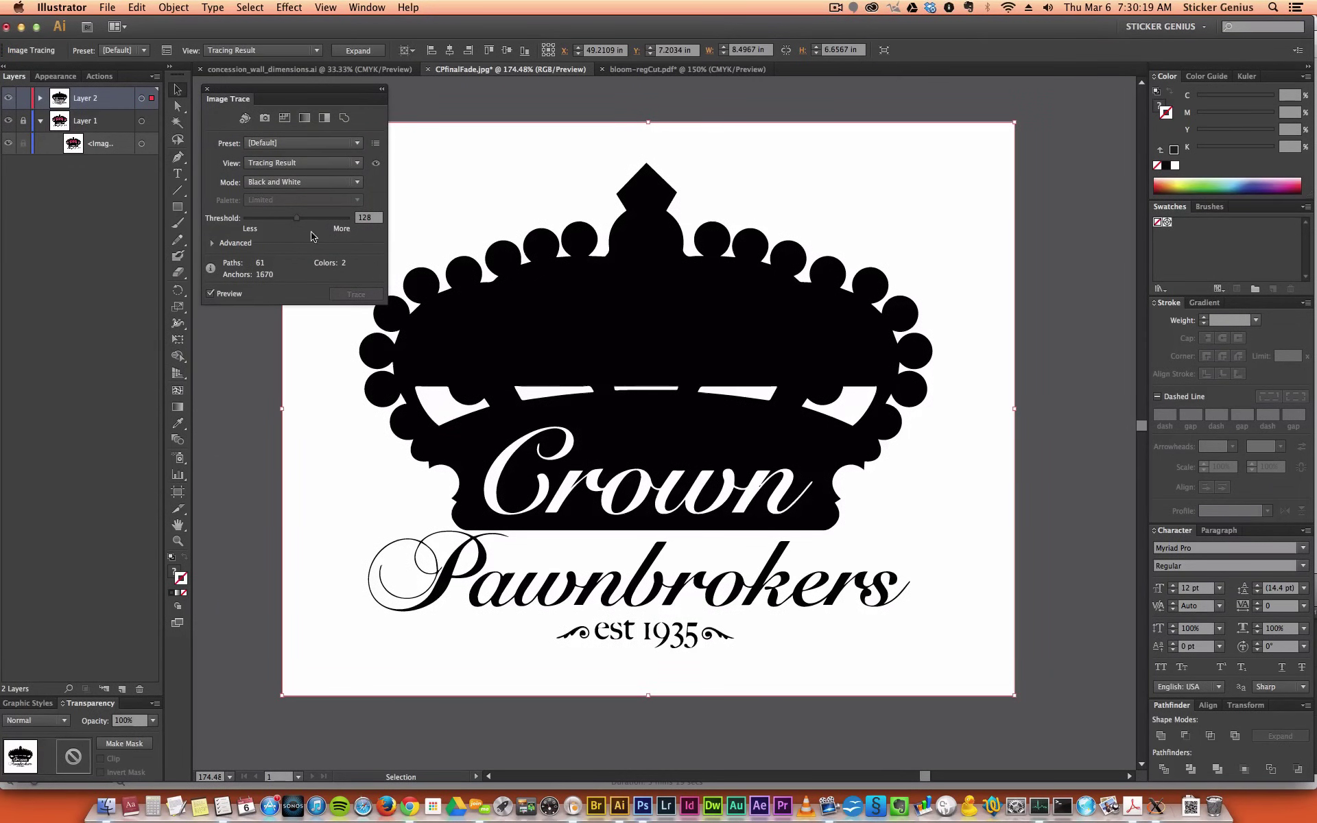
left_click_drag(297, 217, 331, 219)
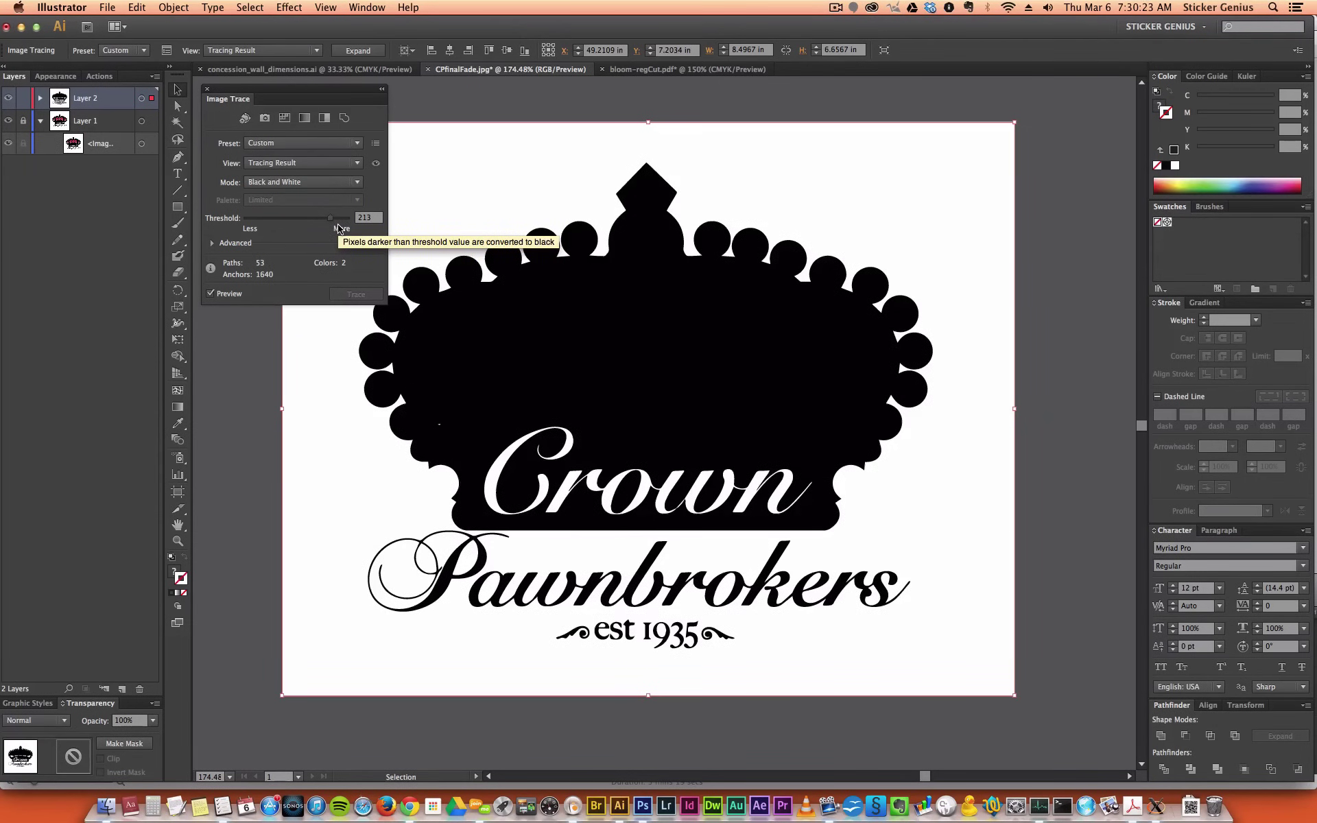
left_click_drag(334, 228, 337, 228)
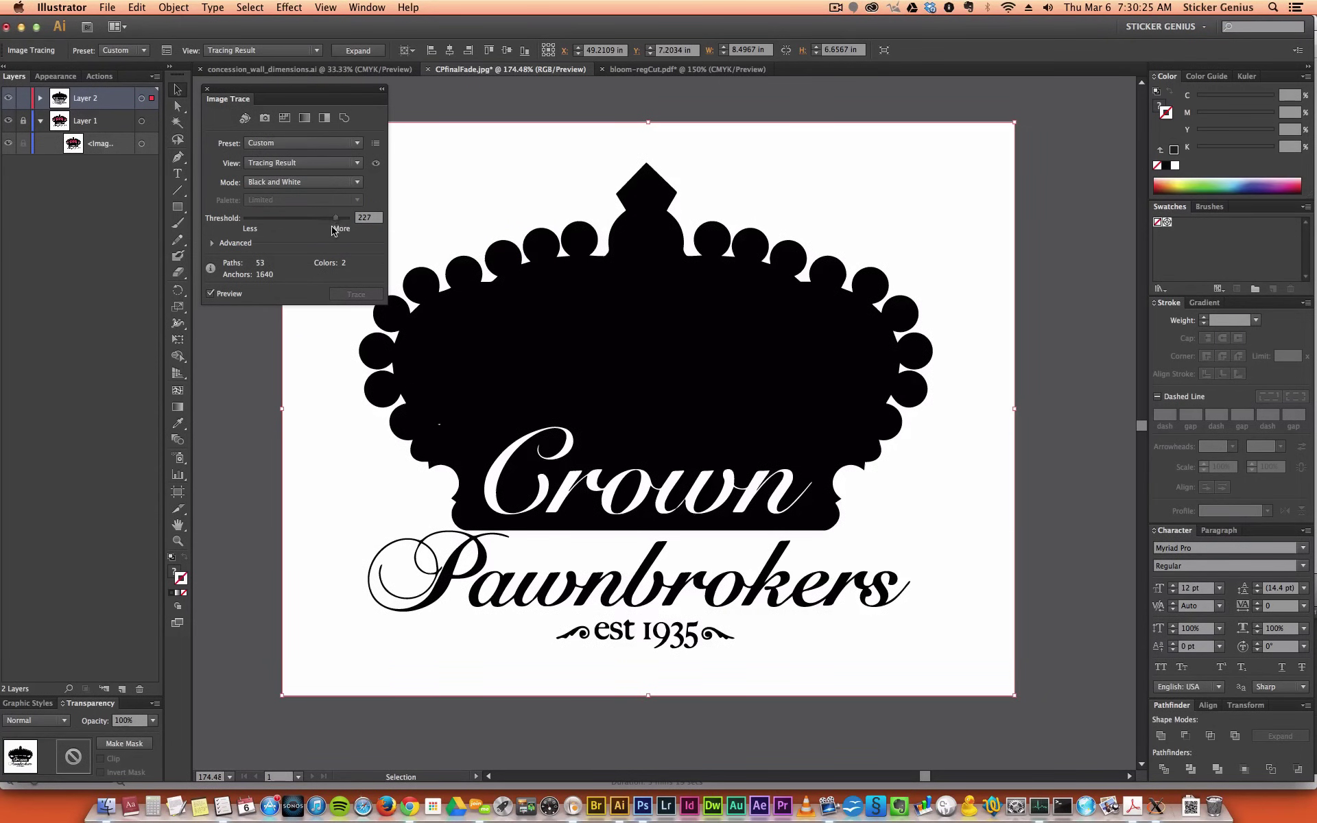
left_click(208, 91)
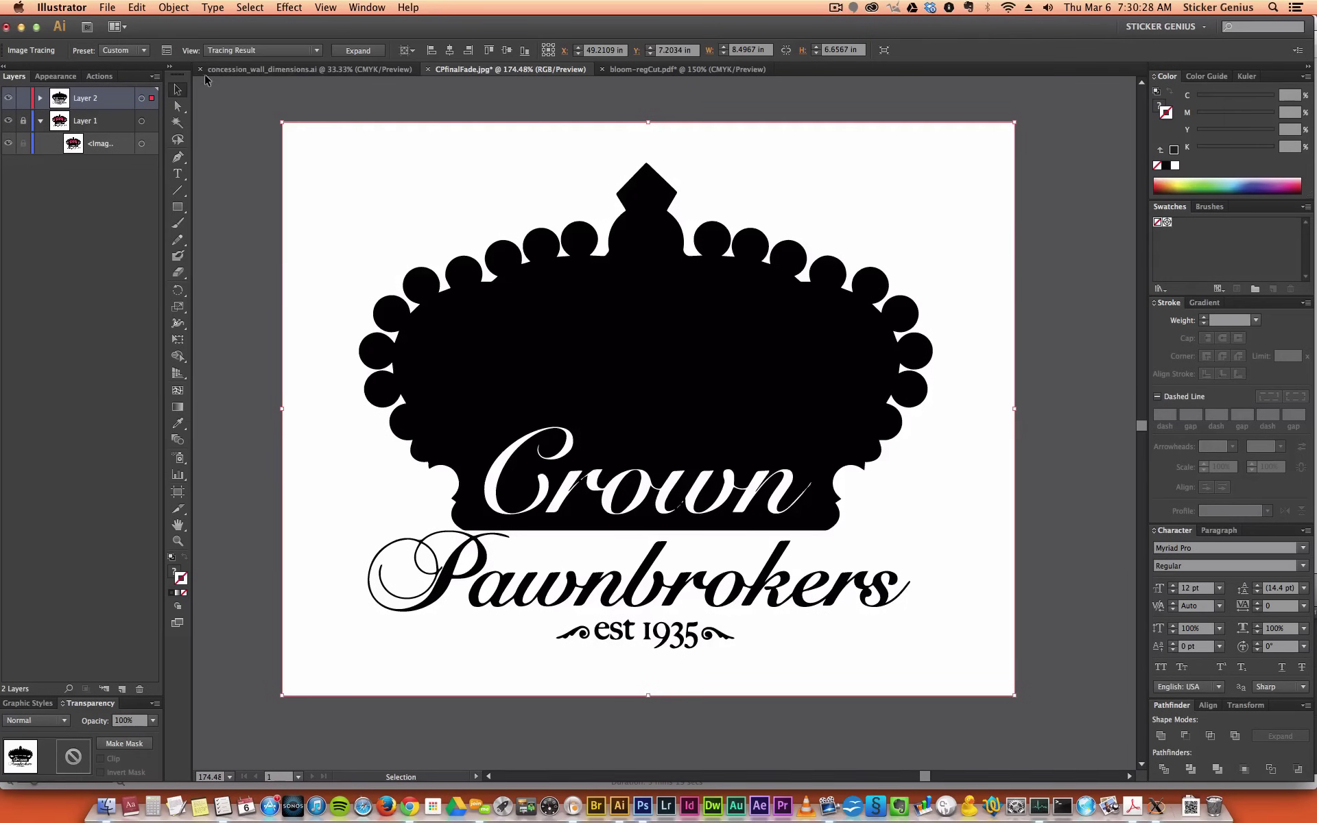
left_click(358, 50)
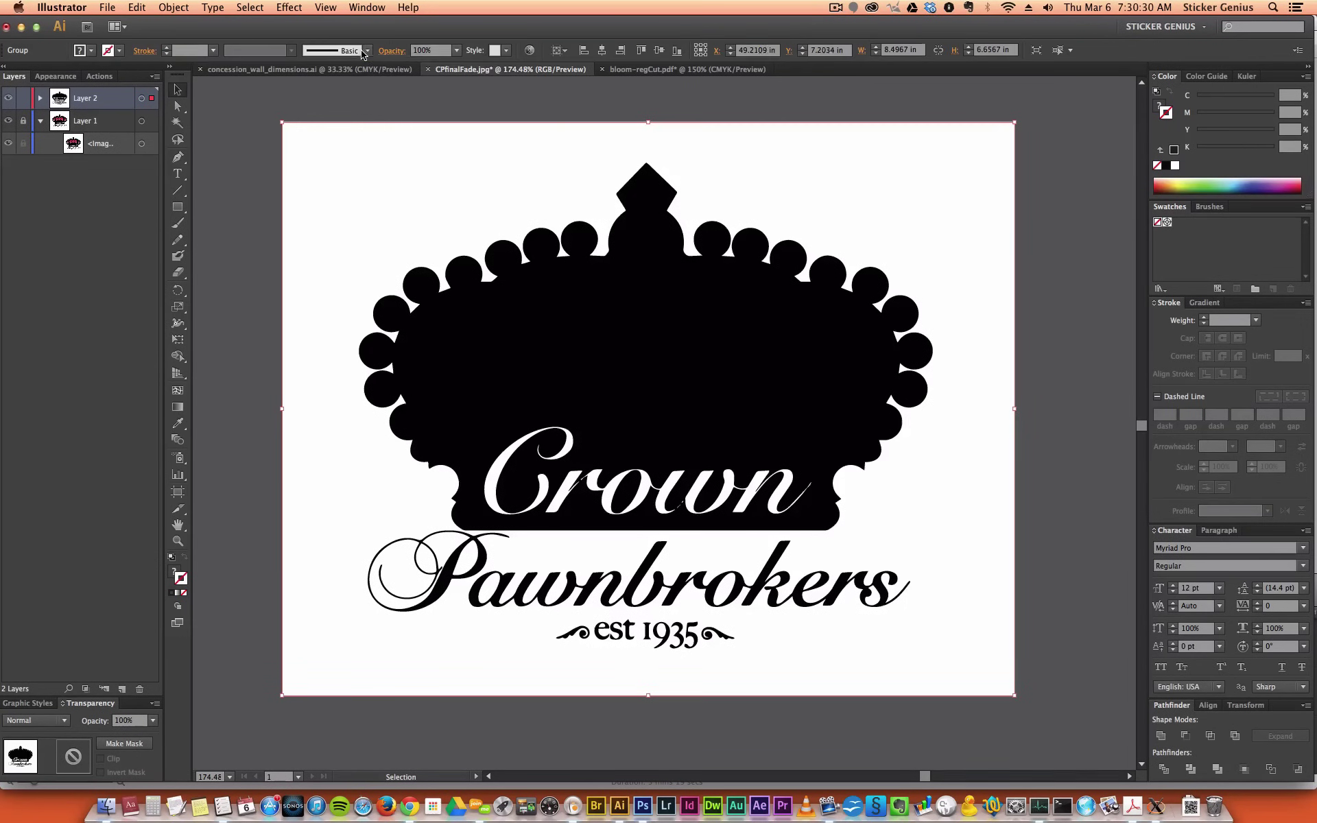
- Ungroup the expanded crown trace paths
left_click(174, 6)
left_click(187, 72)
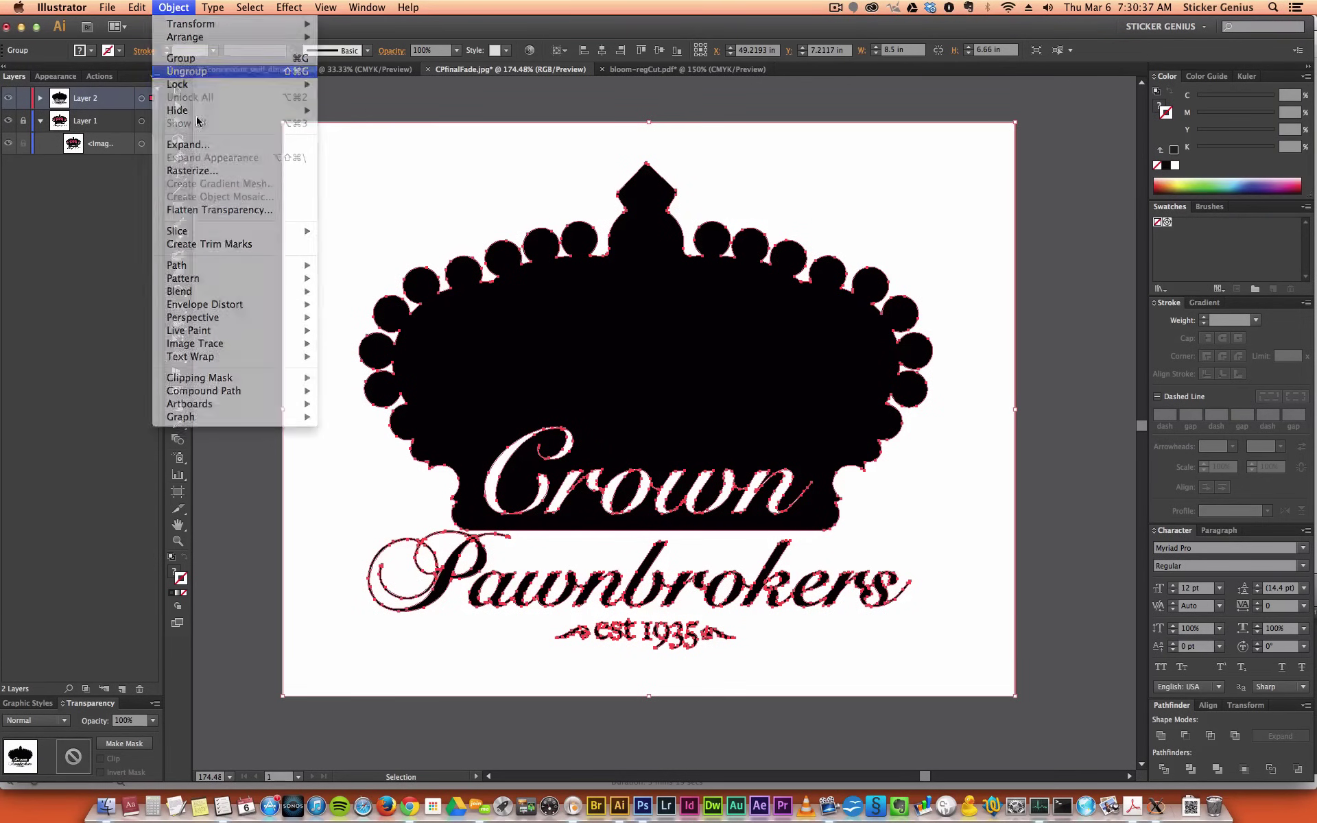
left_click(232, 155)
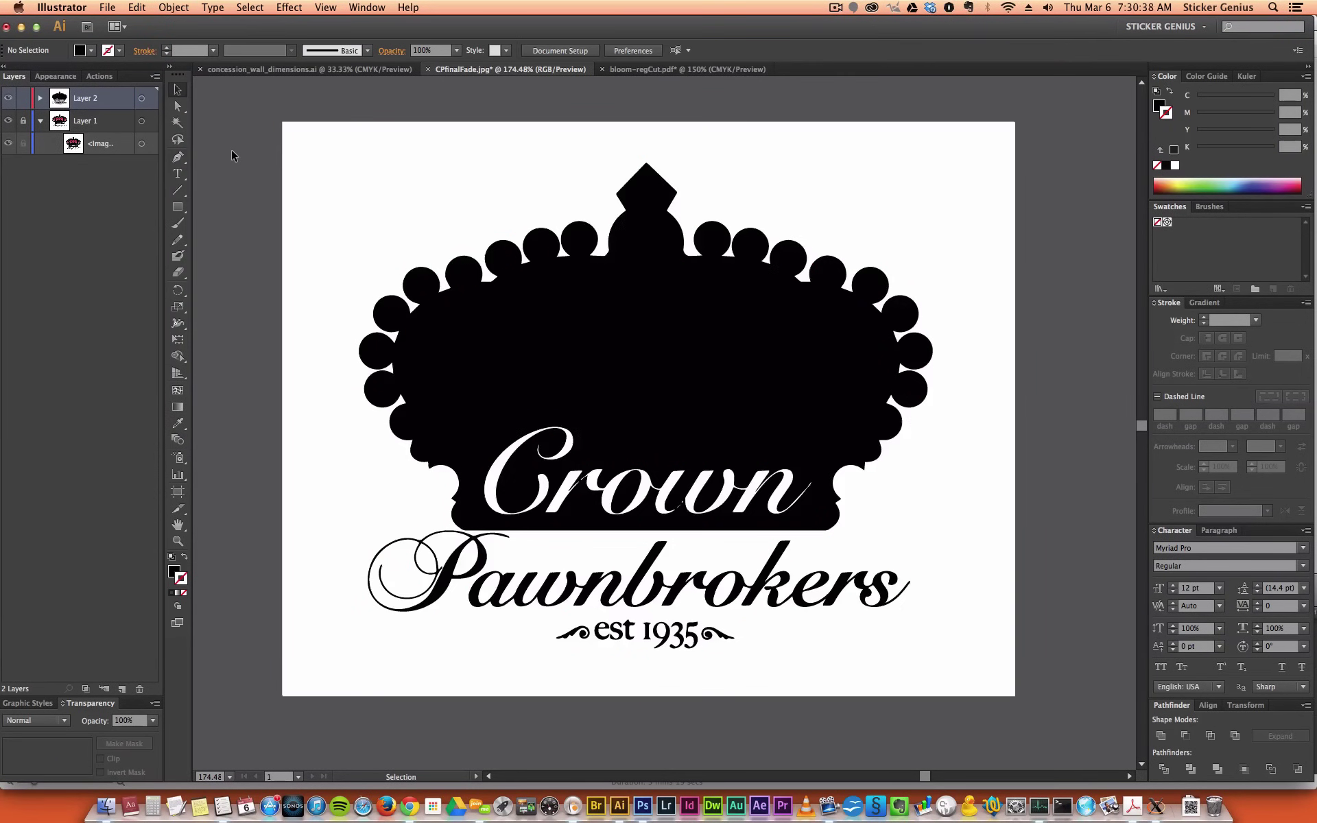
- Select every white-filled piece using Select Same Fill Color, then deselect all
left_click(298, 141)
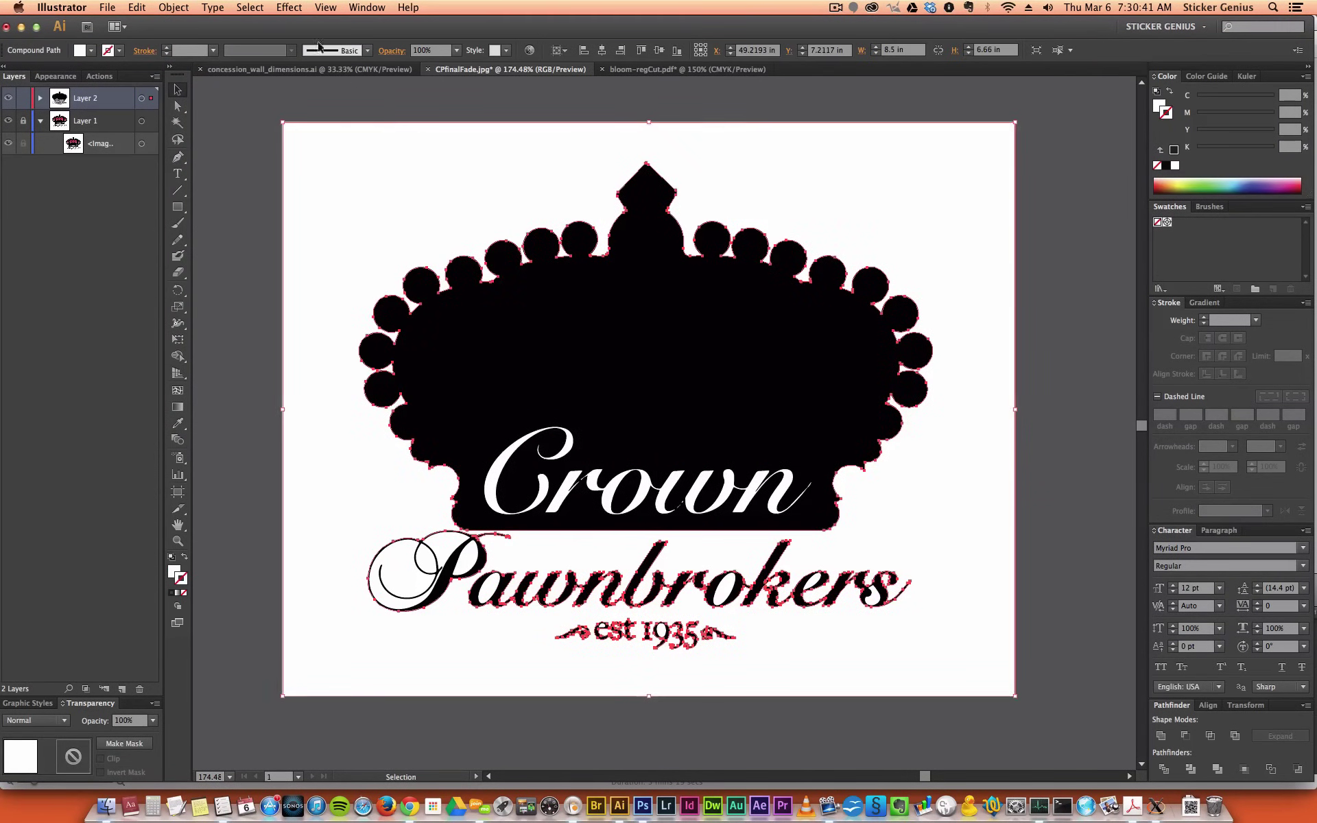
left_click(260, 6)
mouse_move(296, 132)
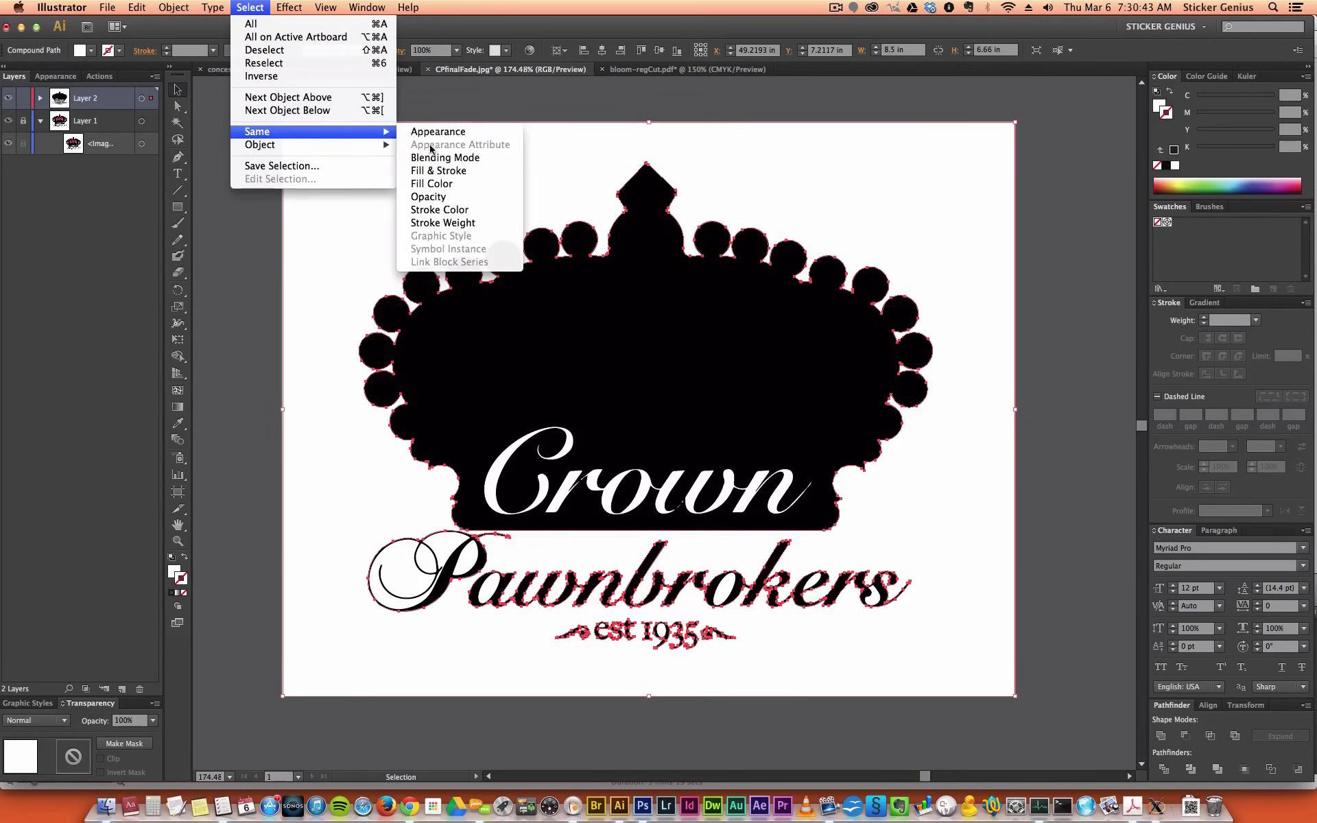
left_click(434, 183)
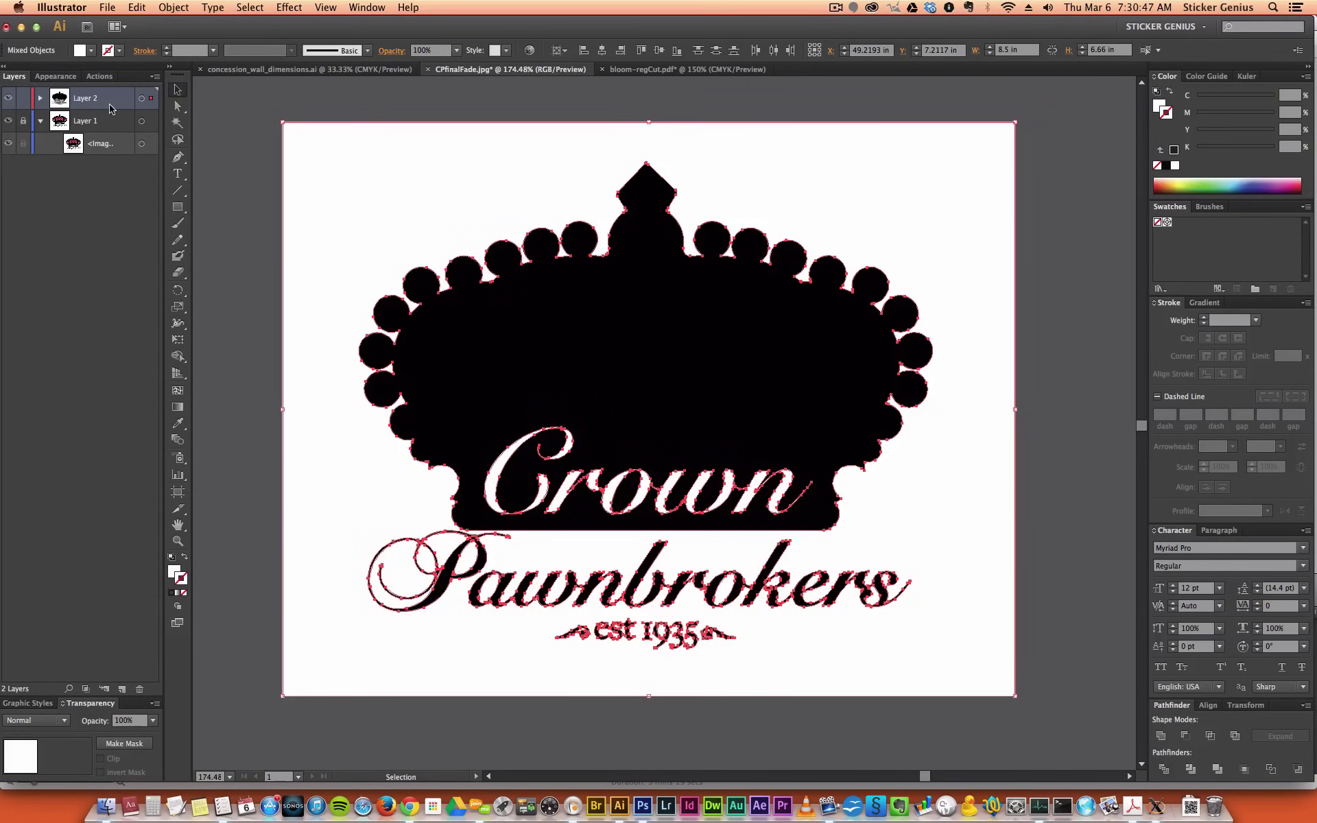
key("super+shift+a")
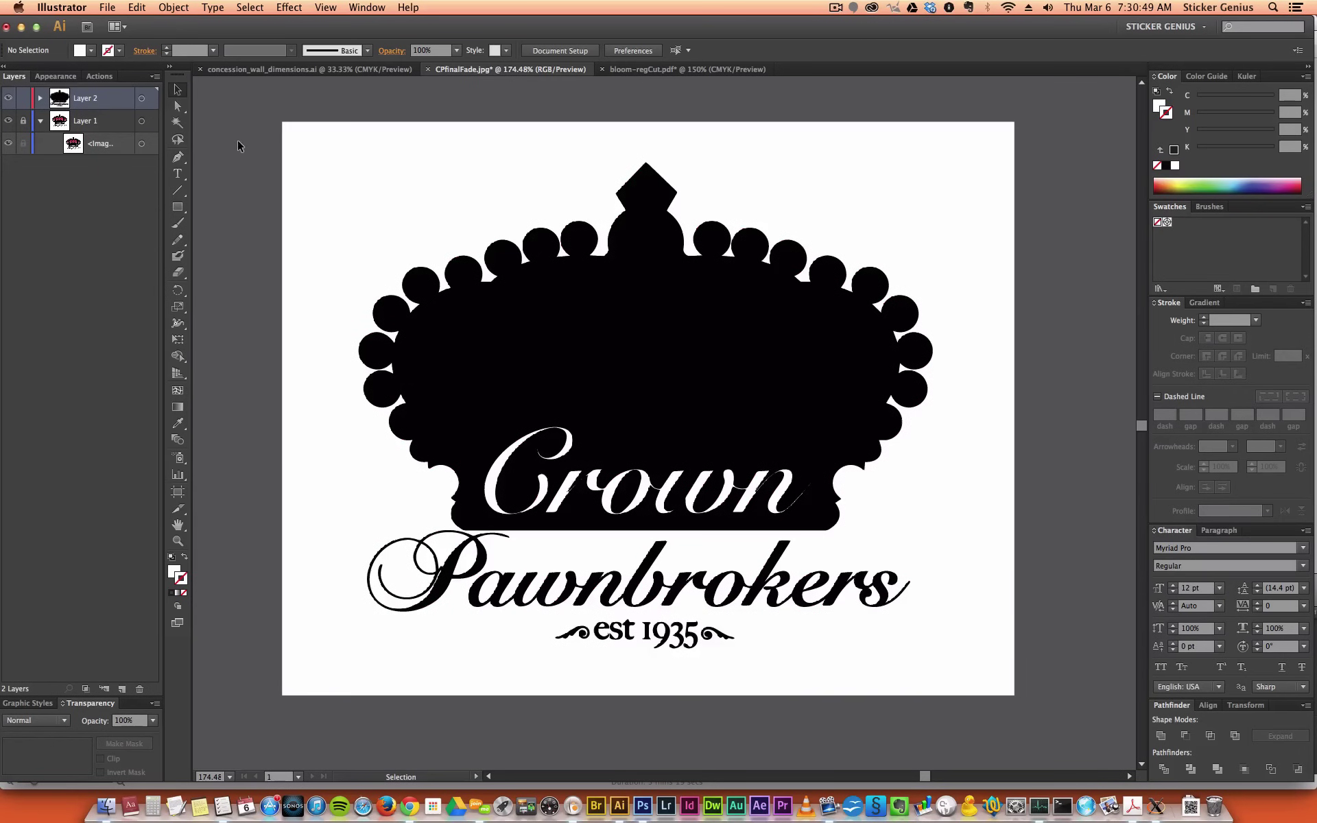
- Apply a 0.1389 in Offset Path effect with Round joins to the traced crown artwork
left_click_drag(220, 117, 941, 668)
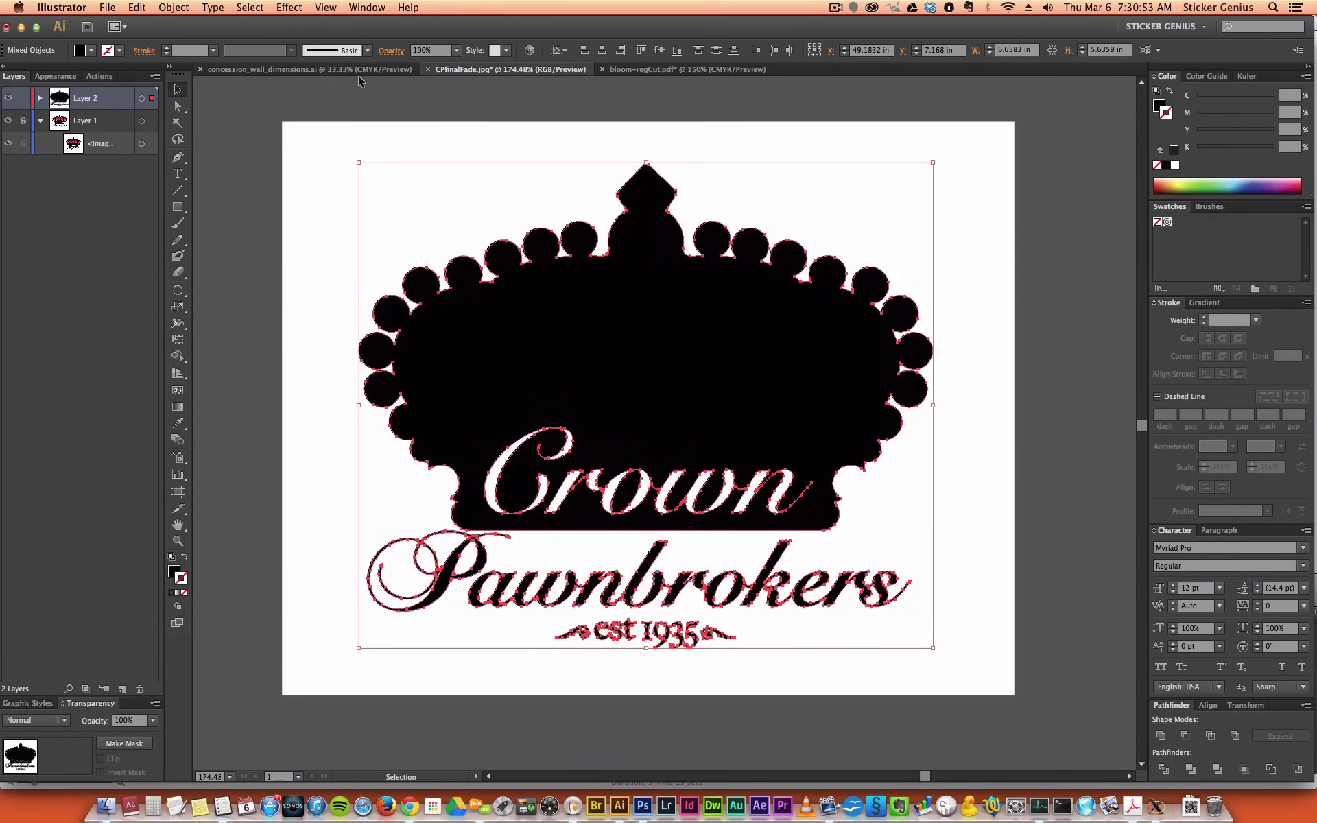
left_click(291, 9)
mouse_move(384, 145)
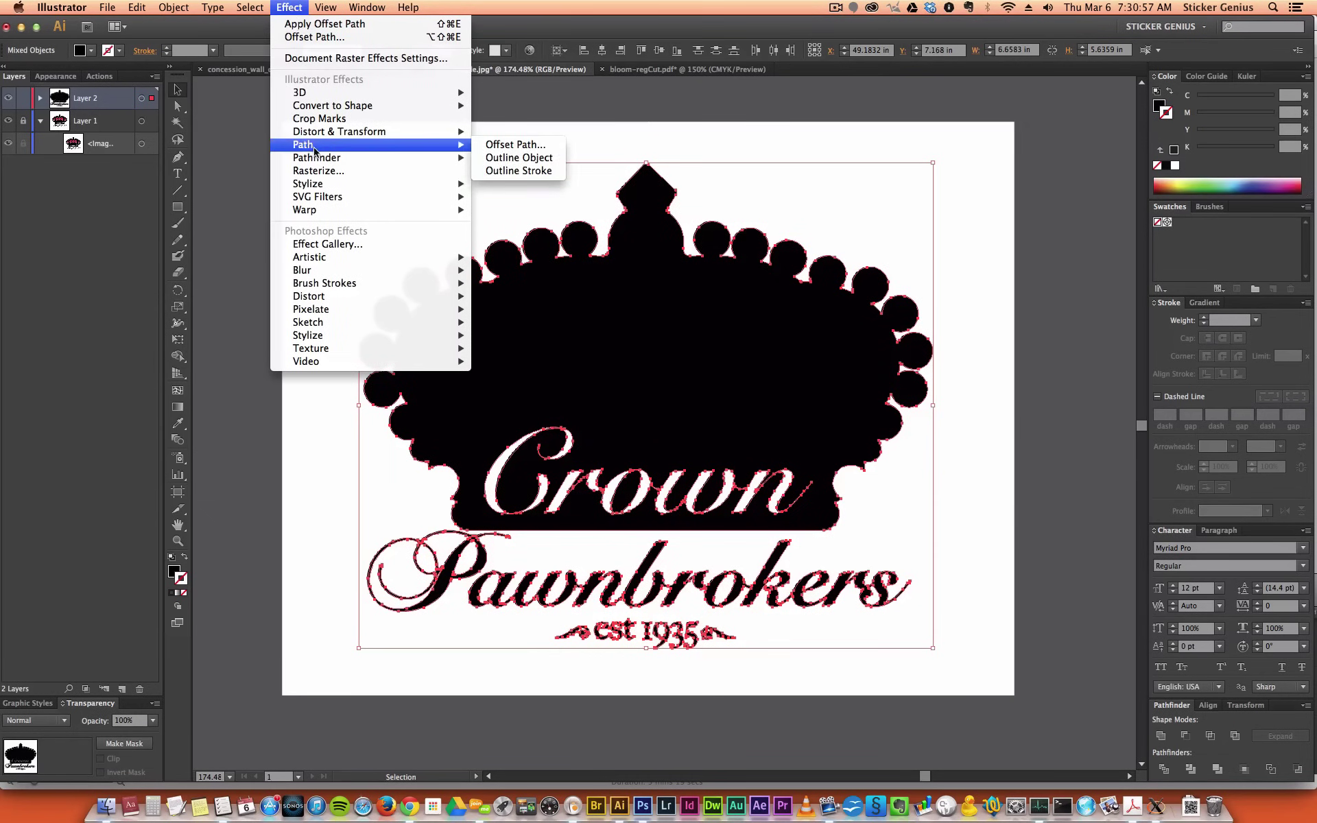
left_click(506, 146)
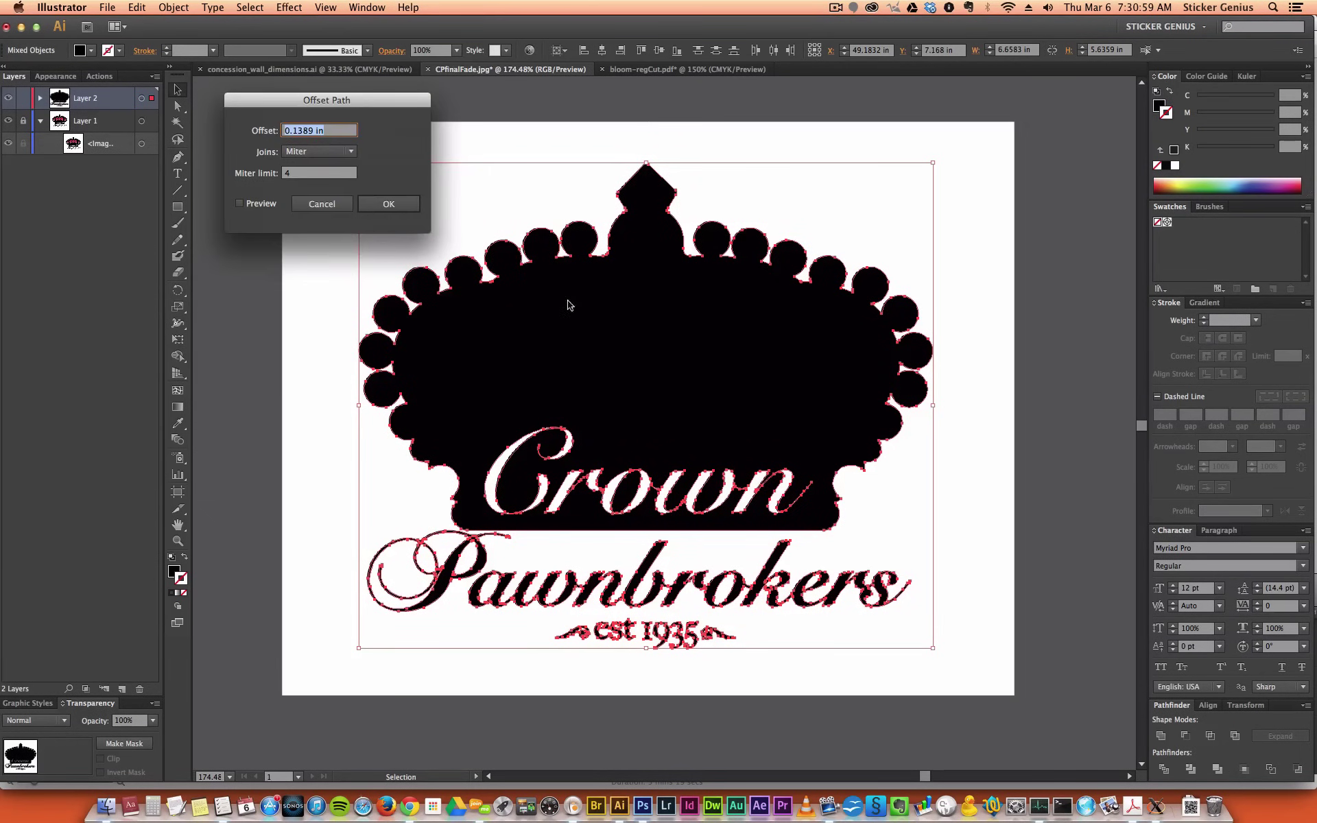
left_click(318, 151)
left_click(318, 158)
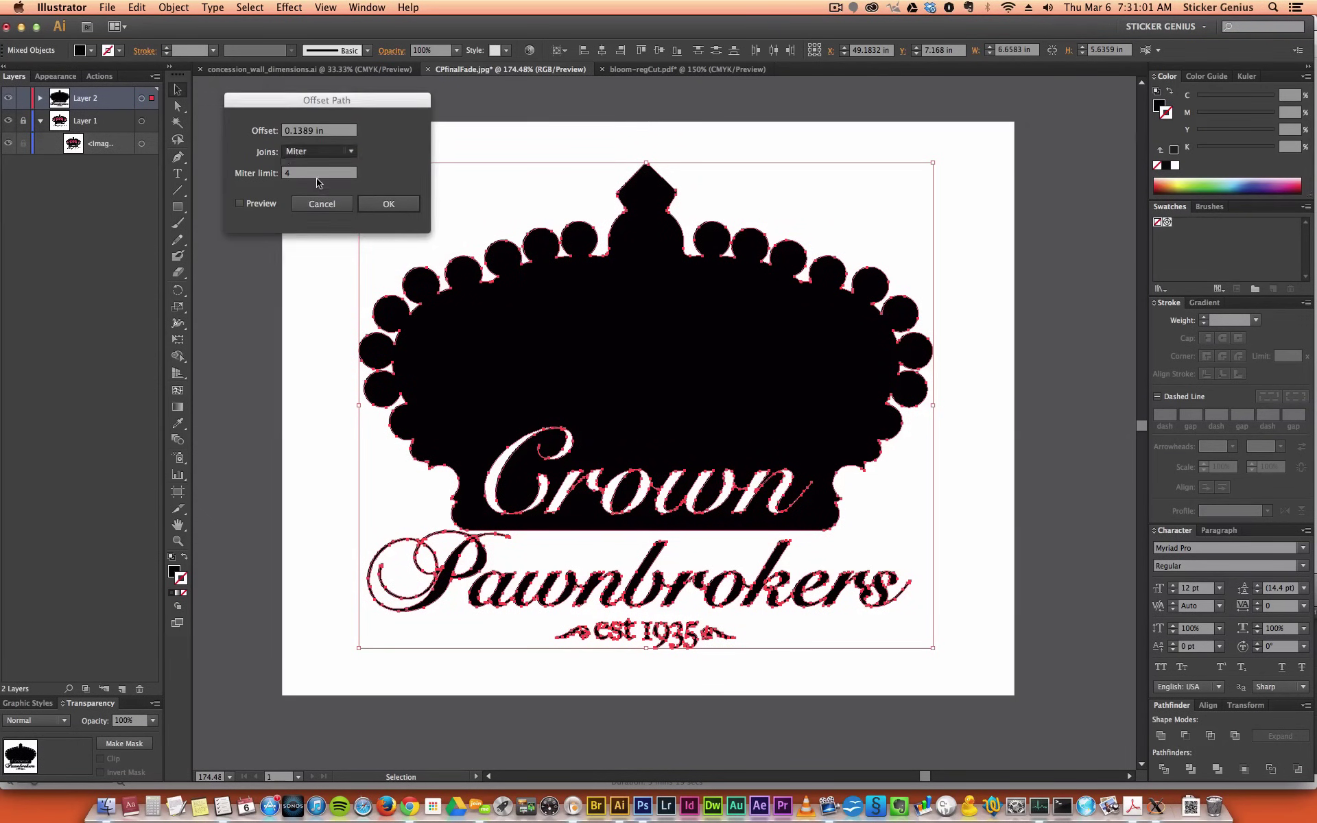
left_click(265, 205)
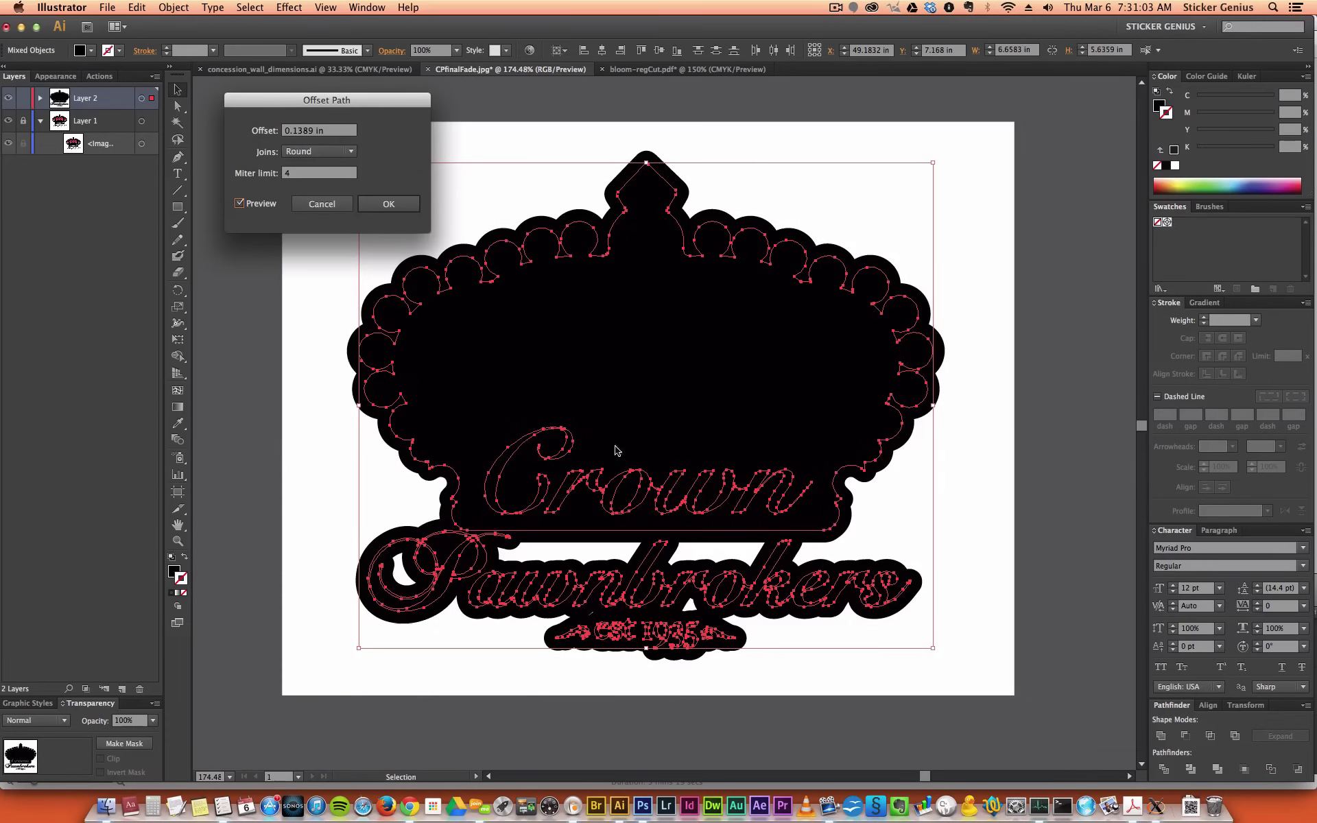
left_click(387, 204)
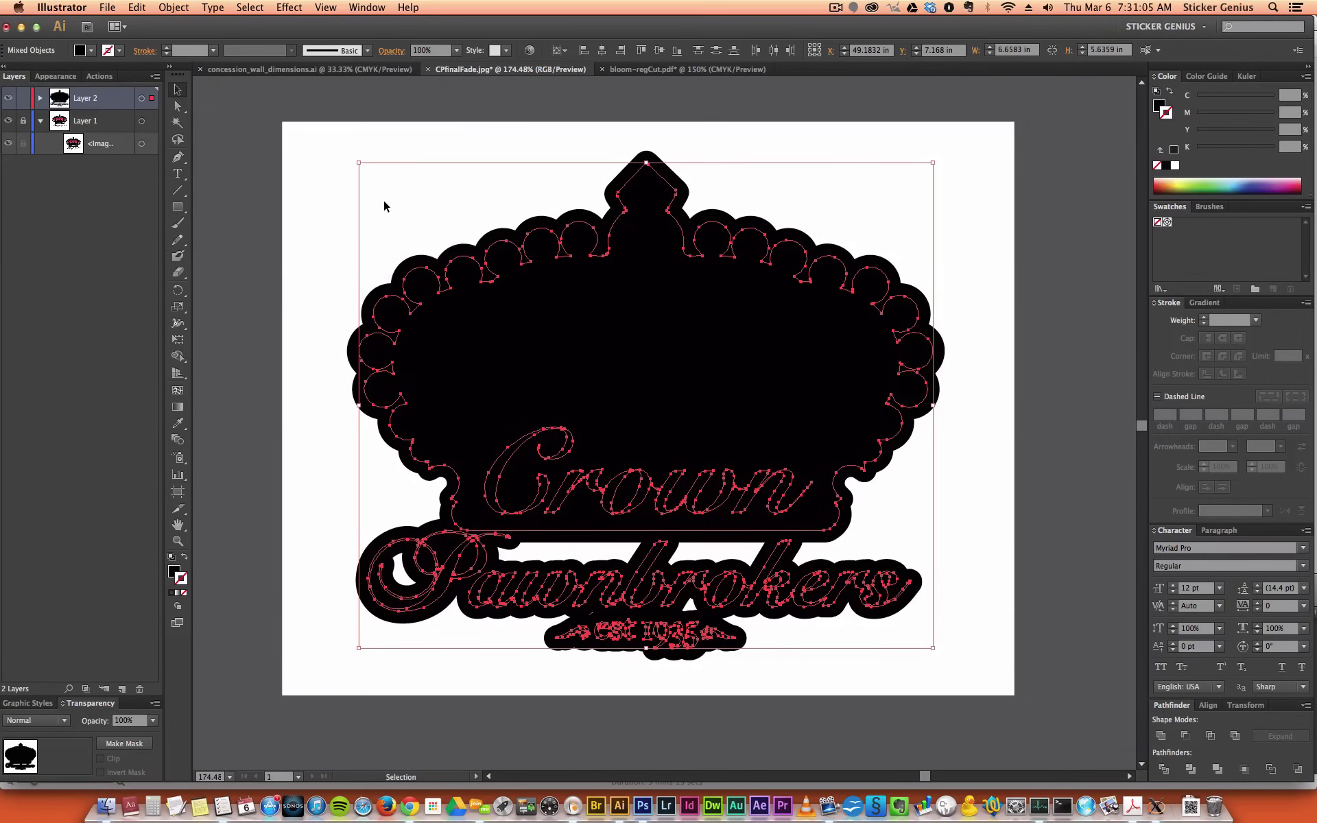
- Expand the offset effect's appearance and unite the outlines into one shape with Pathfinder
left_click(172, 7)
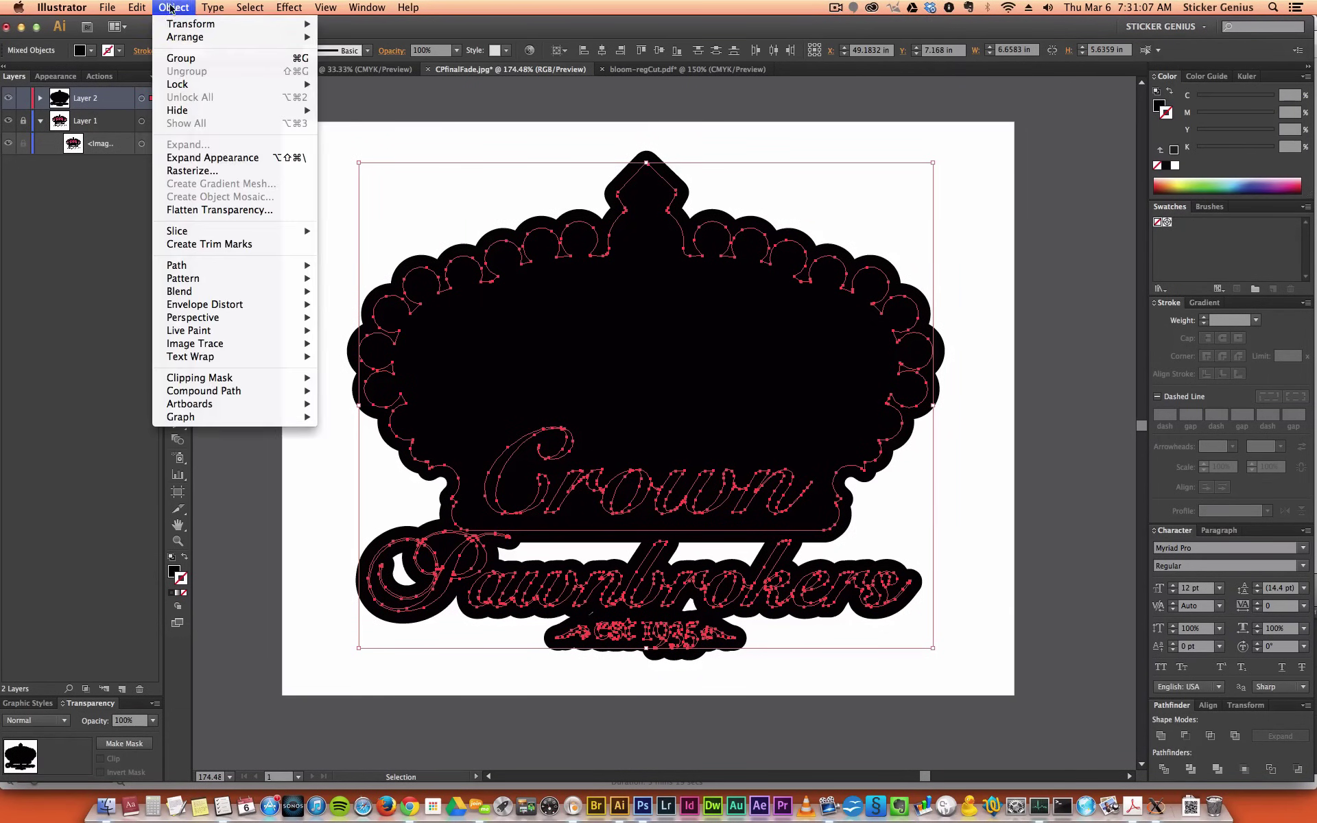
left_click(204, 159)
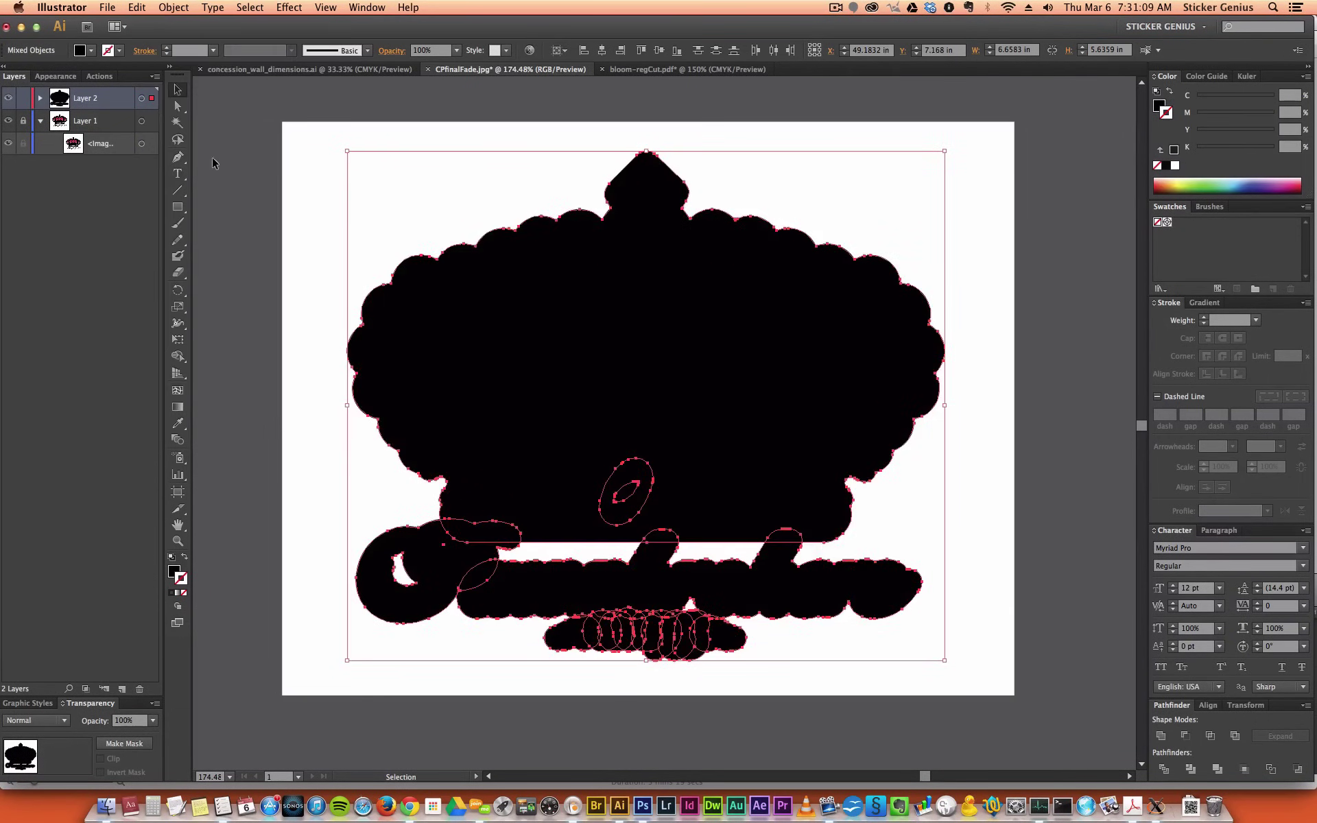
left_click(1159, 735)
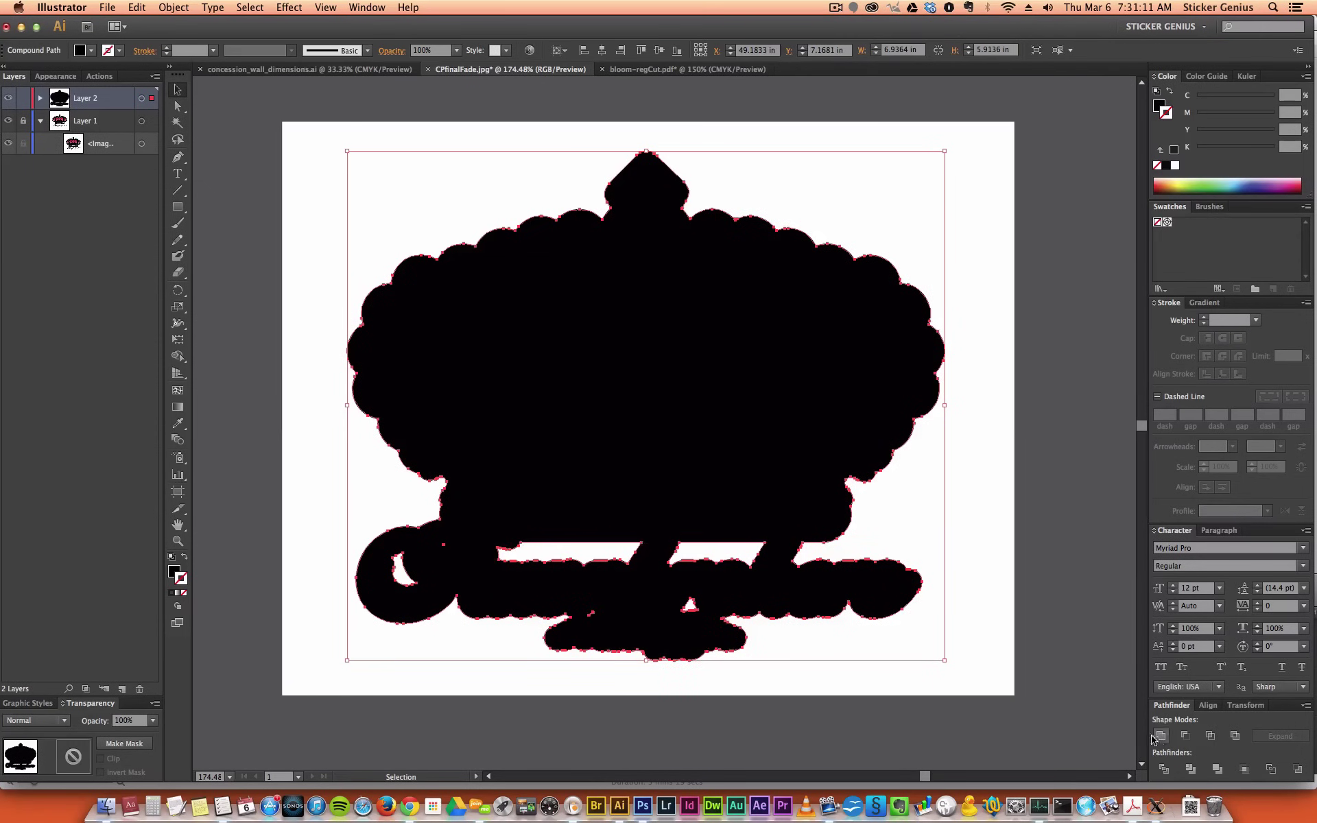
- Delete the inner holes around the lettering inside the merged shape, then reselect the whole contour
double_click(749, 465)
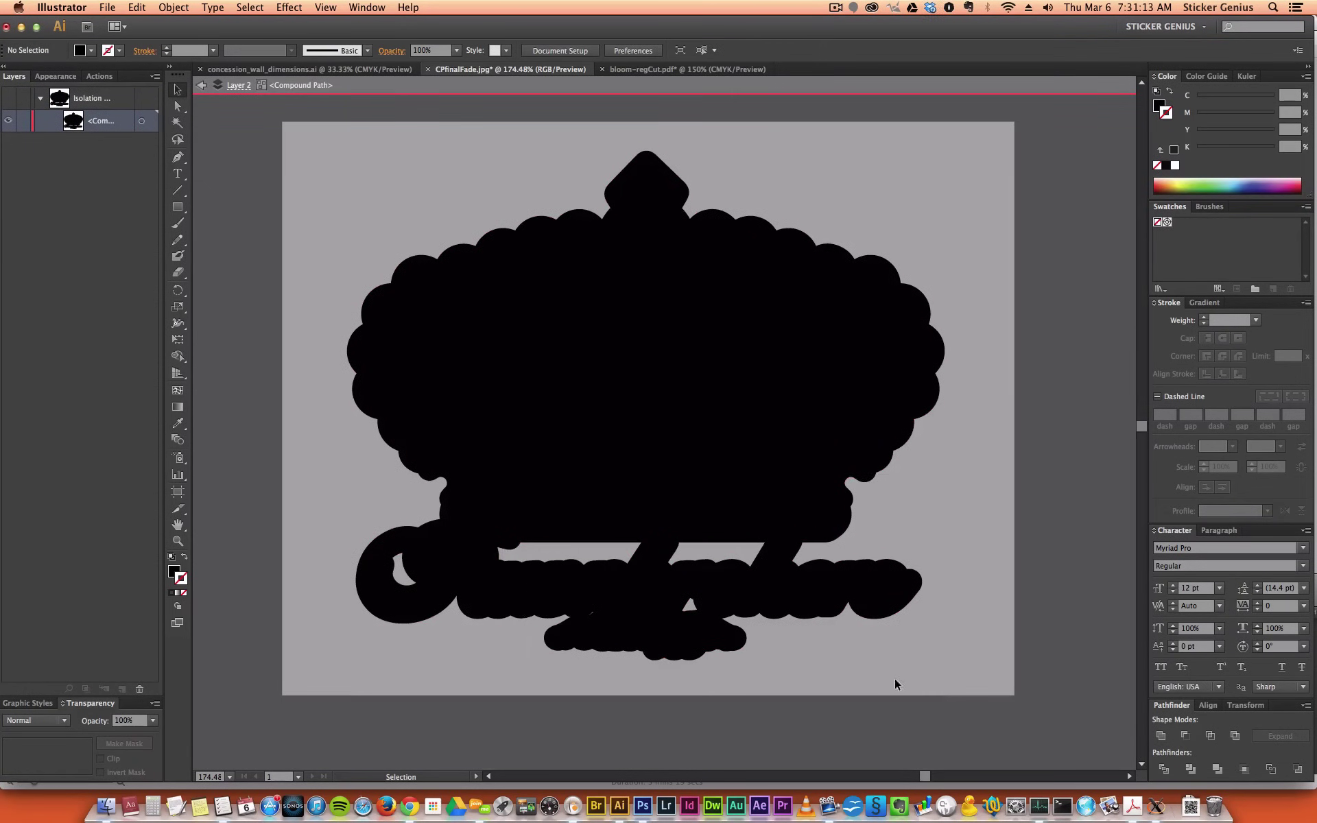
left_click_drag(919, 686, 405, 274)
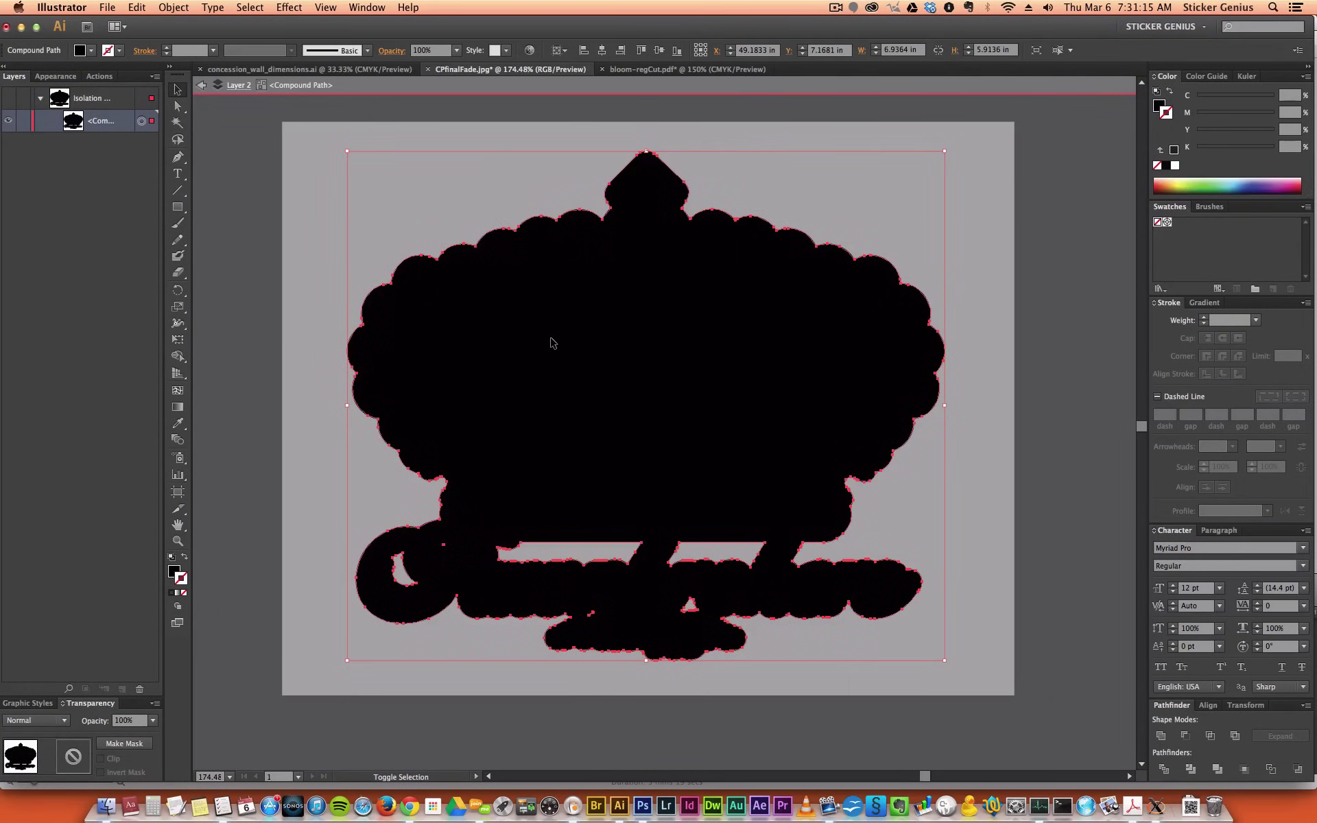
key("super+alt+bracketleft")
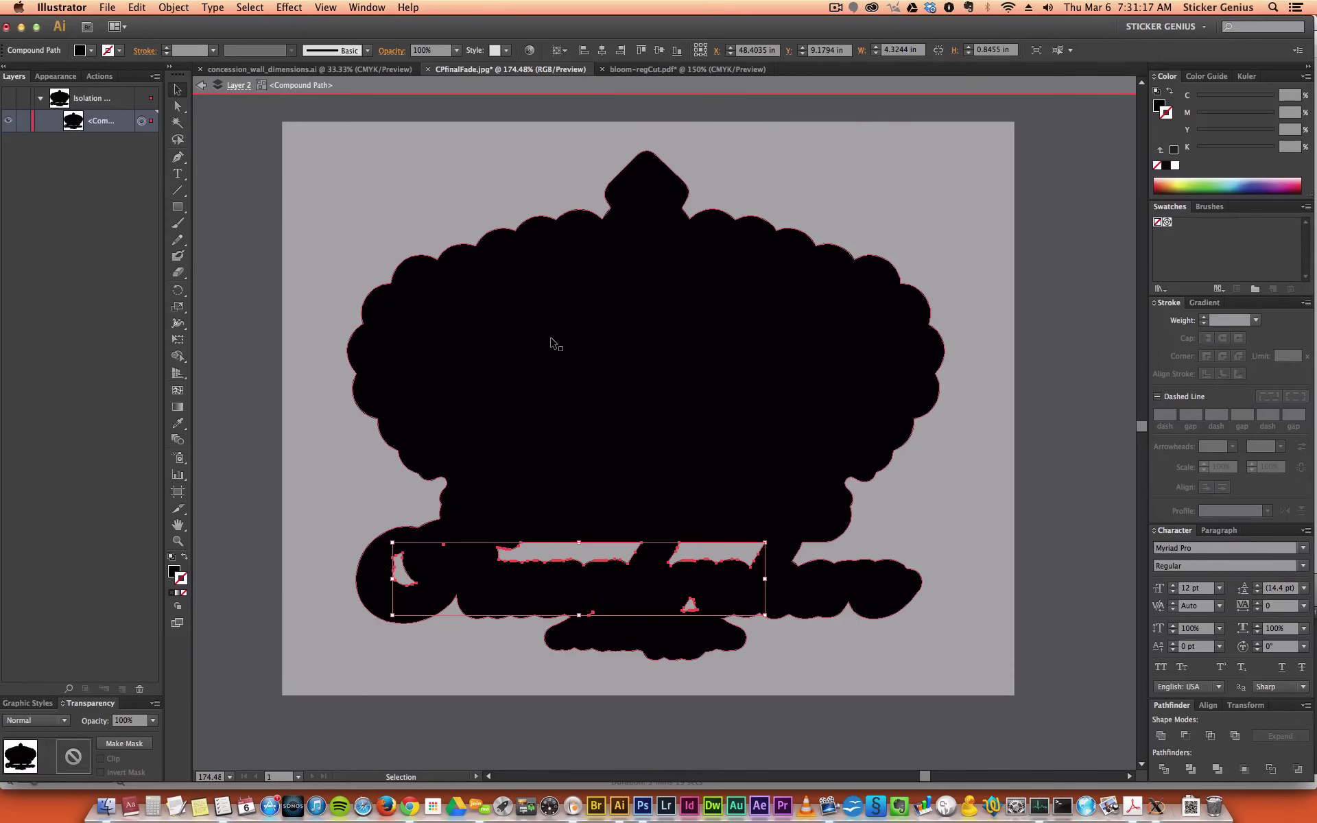
key("super+shift+a")
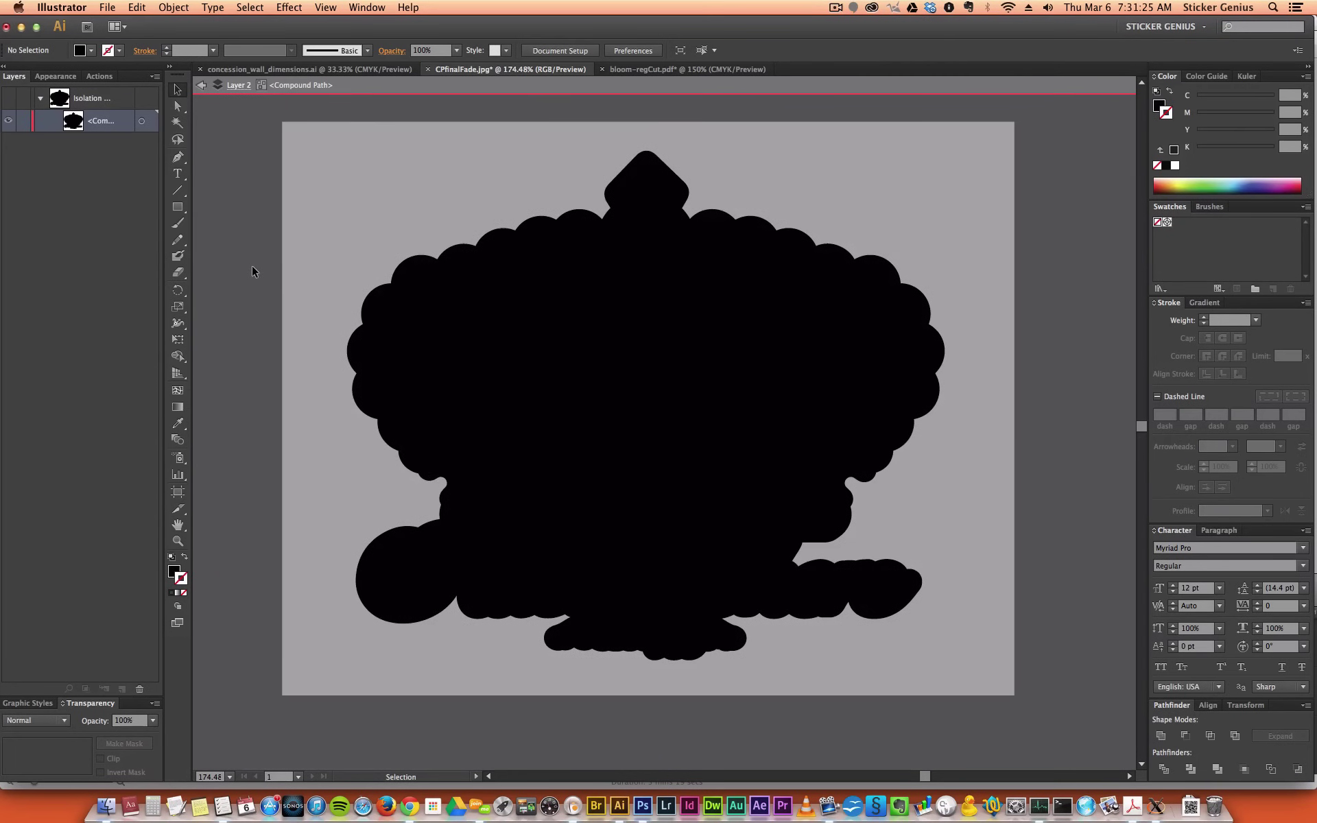
double_click(248, 240)
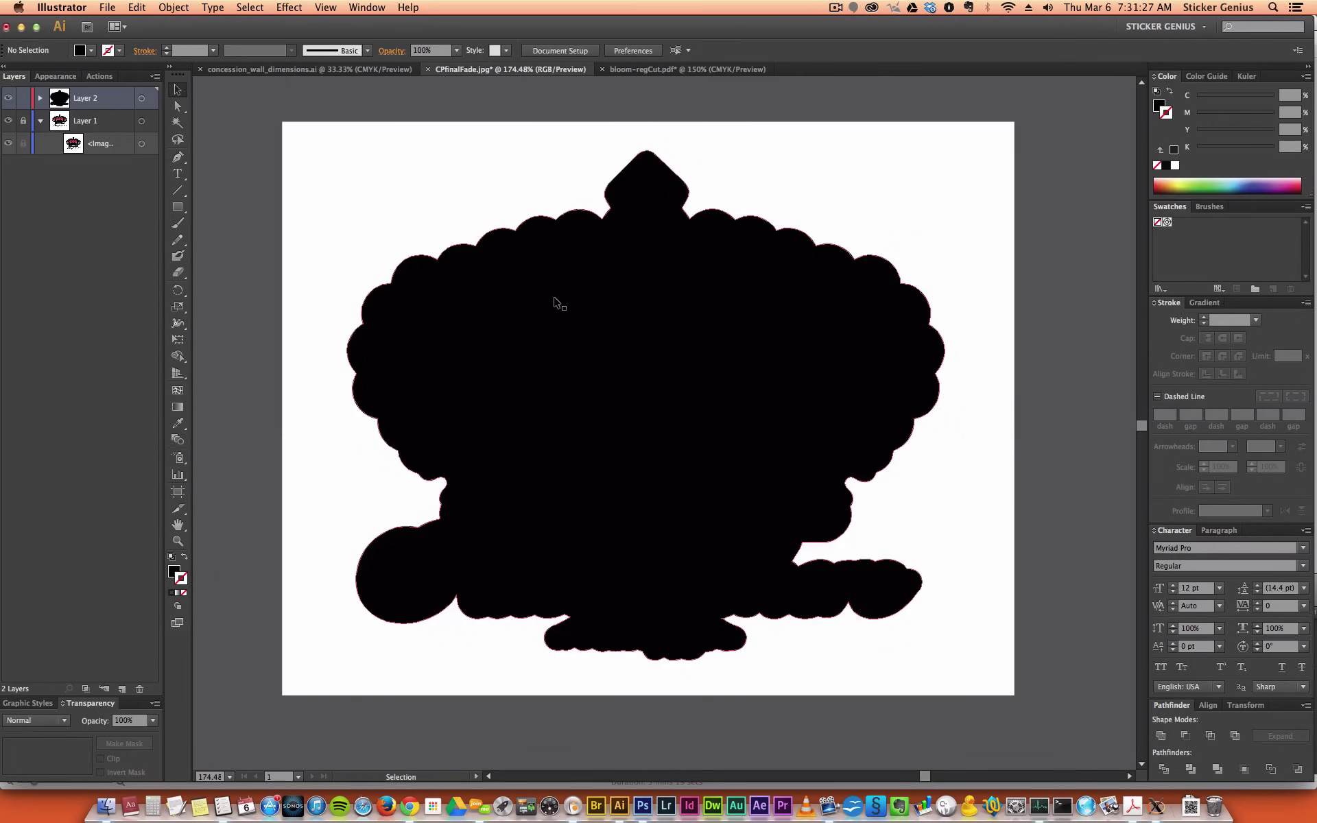
left_click(557, 316)
- Give the contour no fill and a black 1 pt stroke, then view the artboard at 100%
left_click(1156, 108)
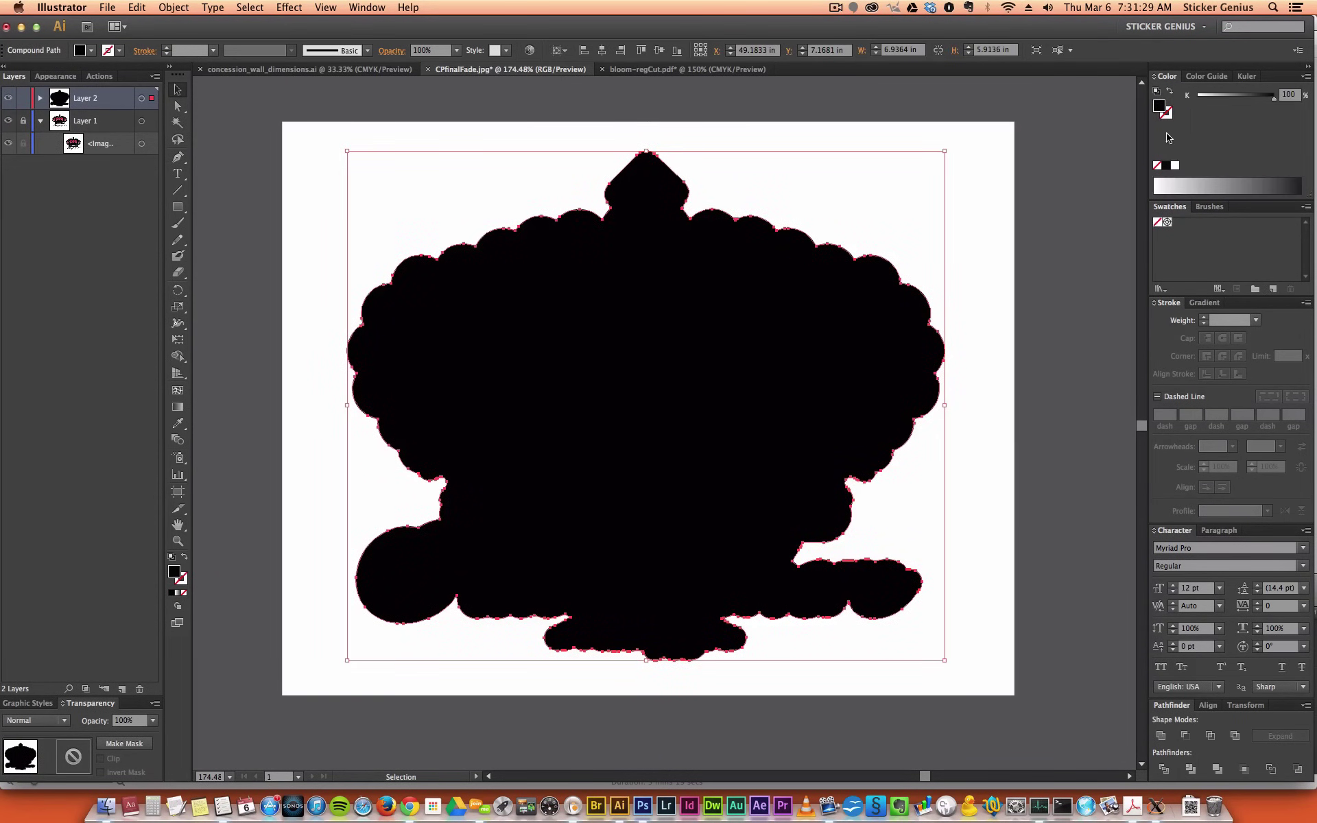
left_click(1158, 165)
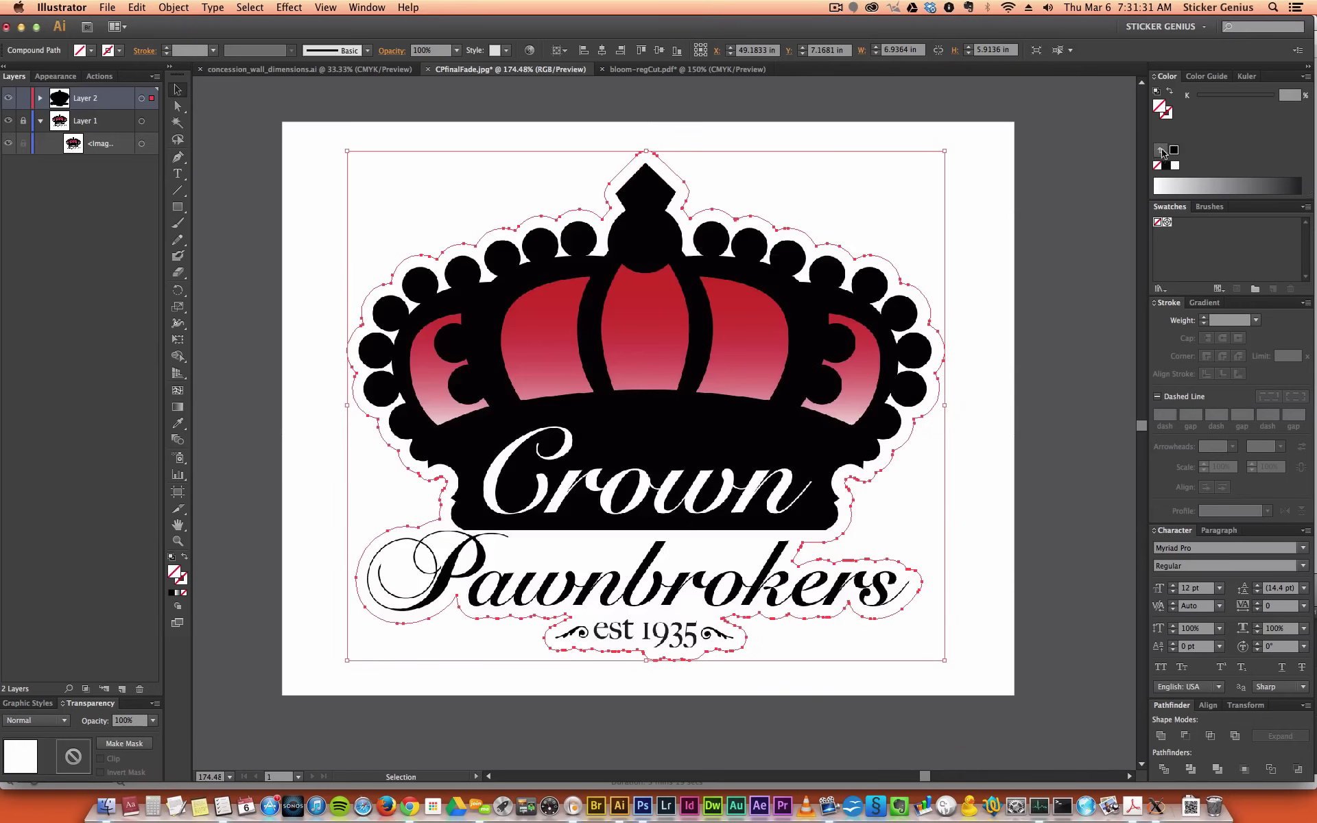
key("x")
left_click(1165, 165)
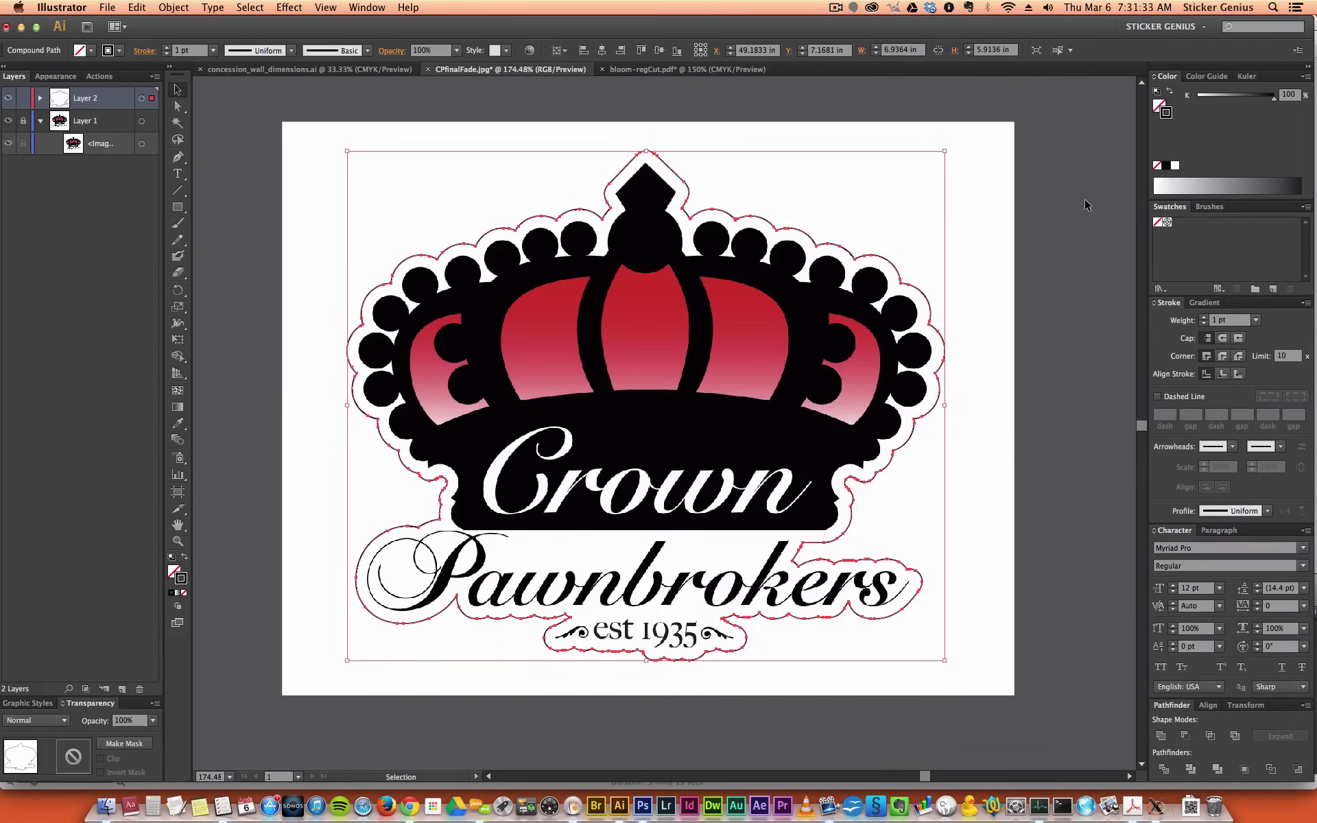
left_click(1054, 373)
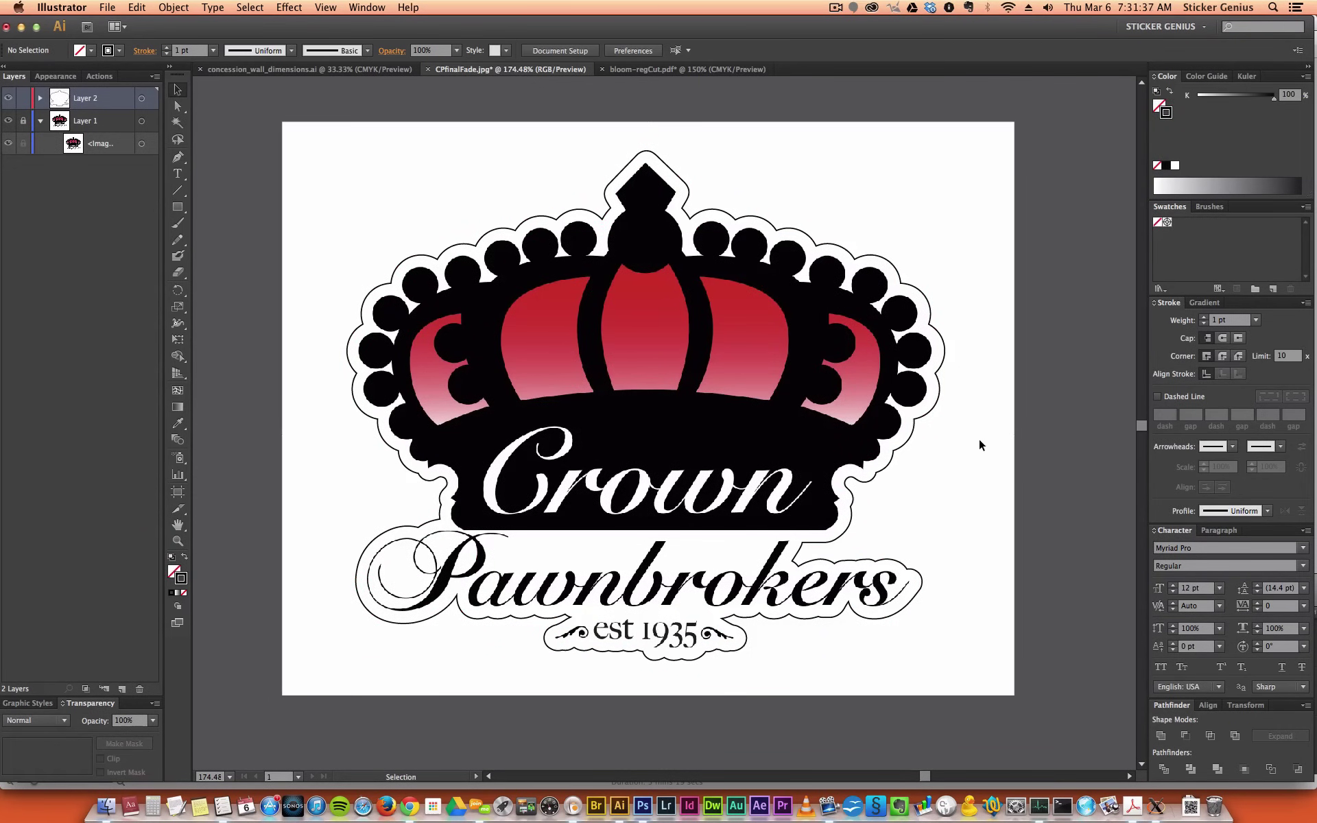
key("super+1")
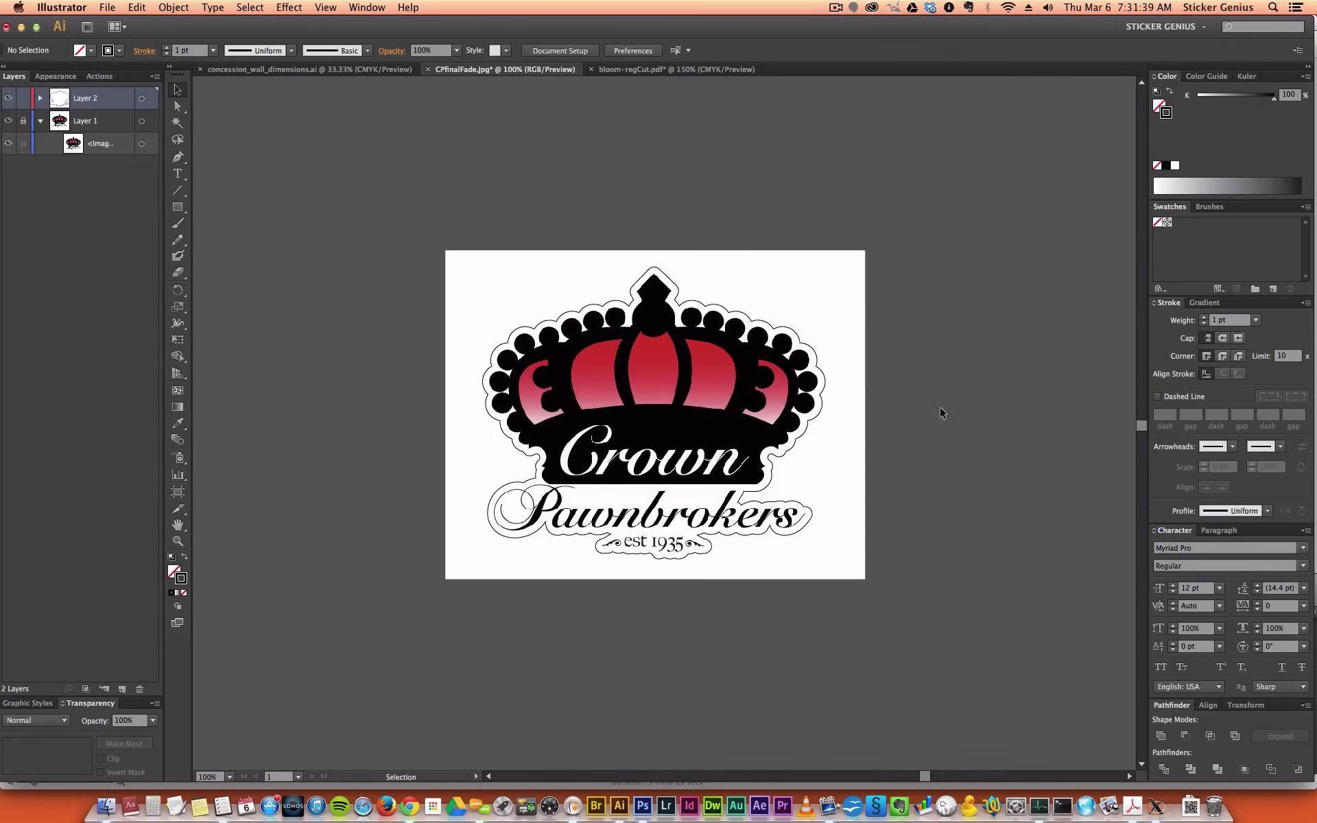
left_click_drag(940, 406, 662, 361)
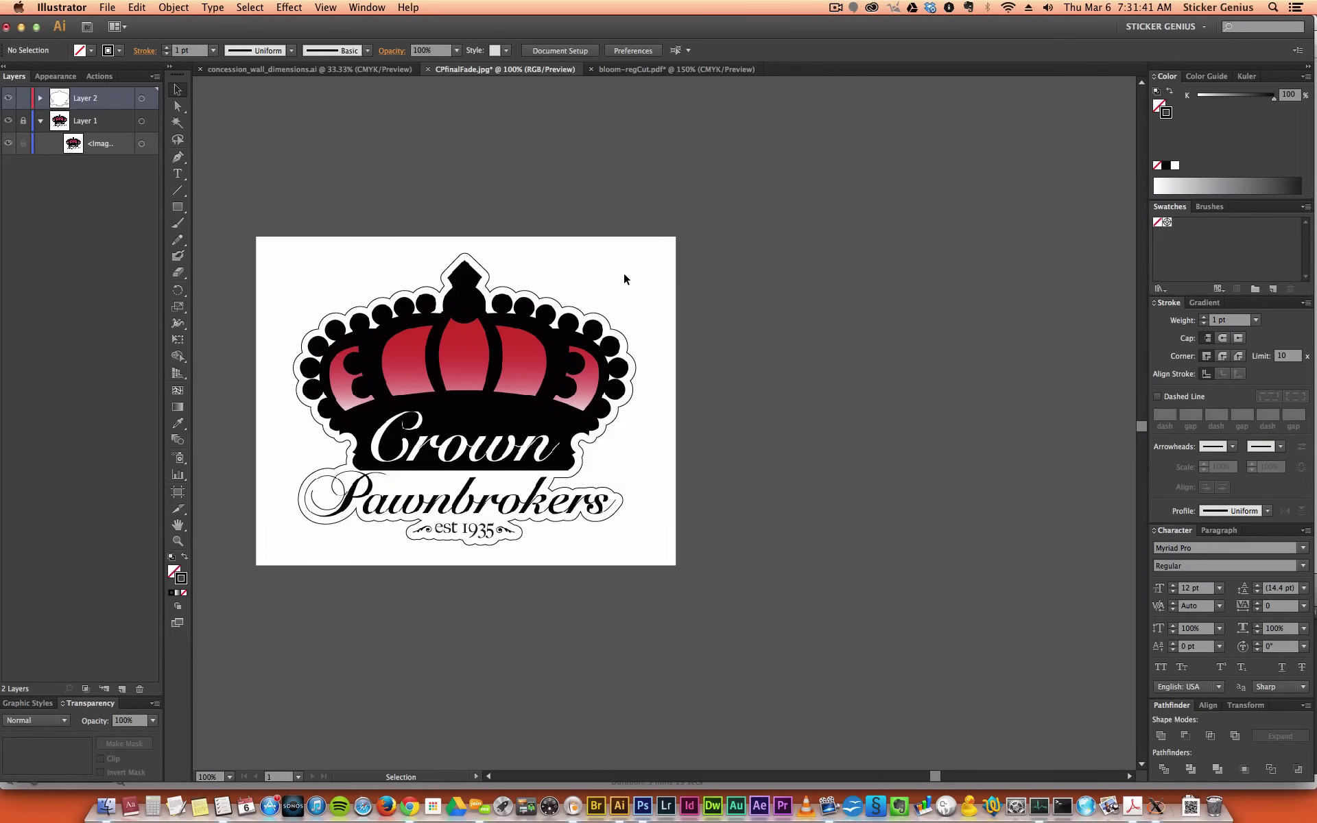
- Move the contour path into unlocked Layer 1 and make it a clipping mask over the logo image
left_click(23, 121)
left_click(141, 98)
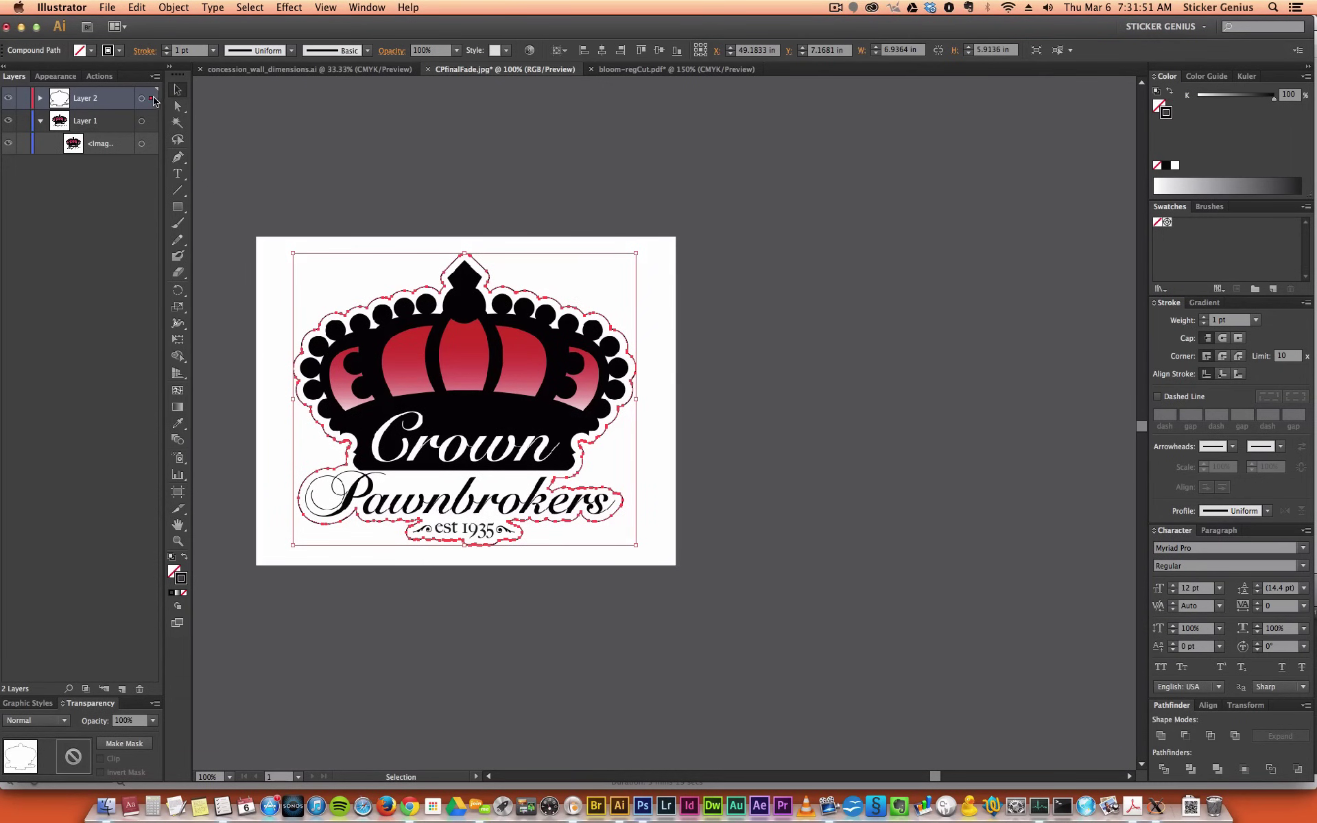
left_click_drag(152, 101, 152, 121)
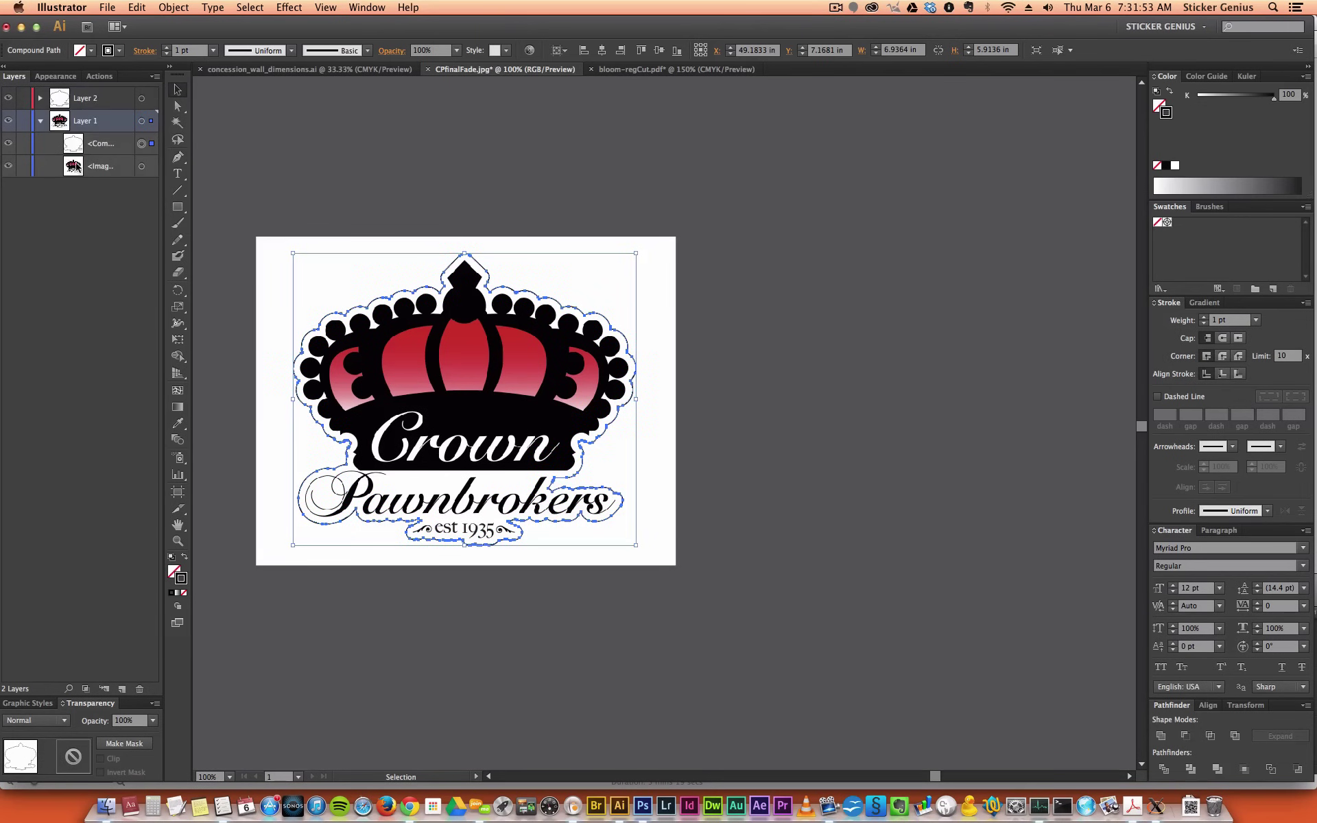
left_click(141, 167, "shift")
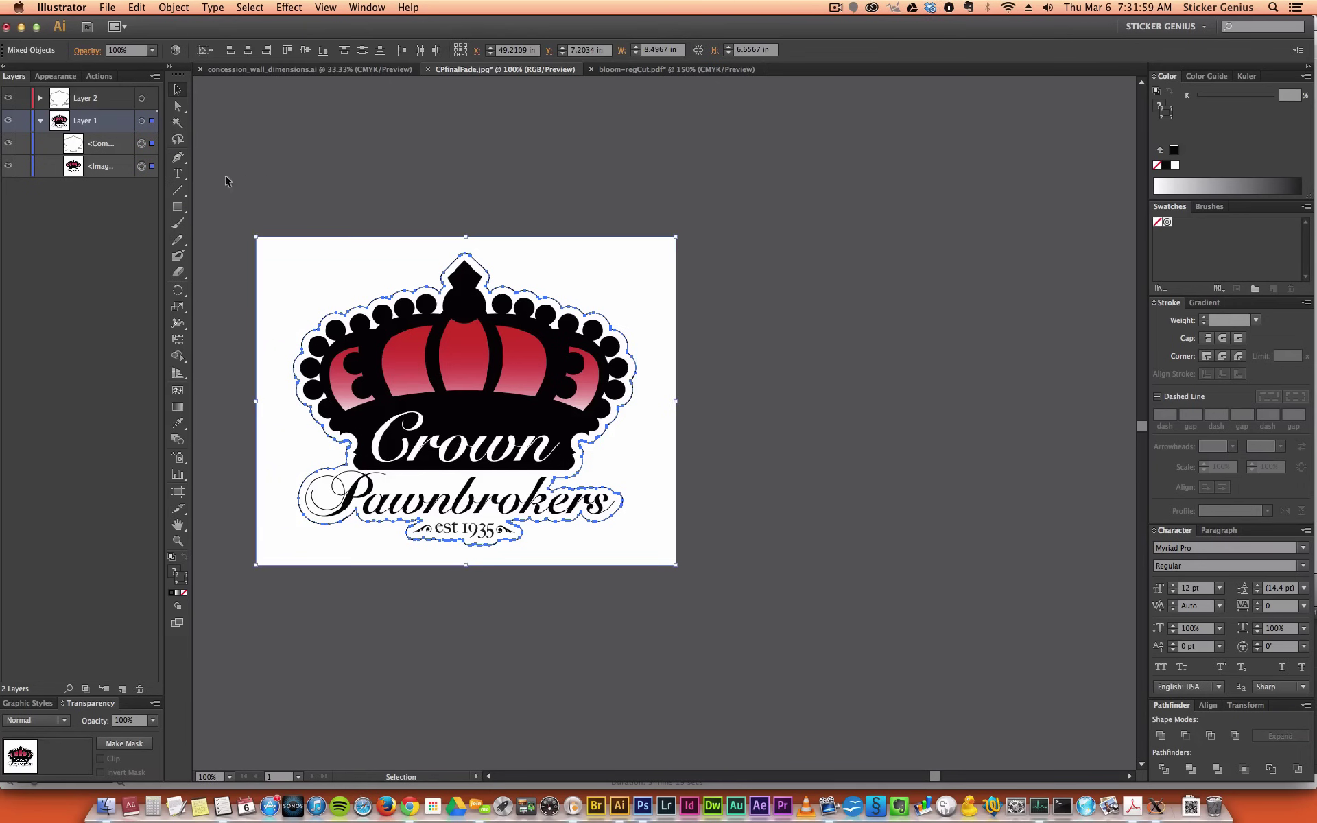
right_click(385, 309)
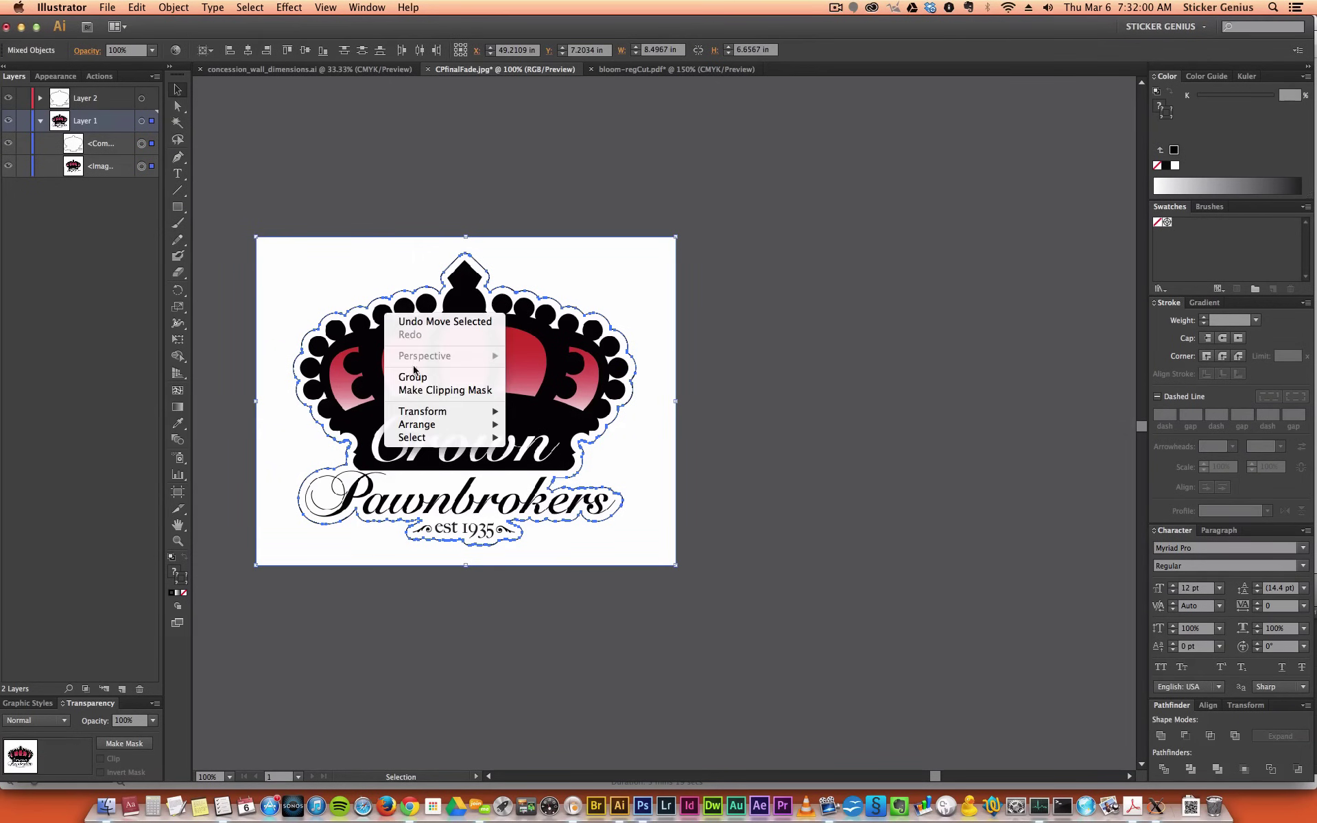
left_click(421, 392)
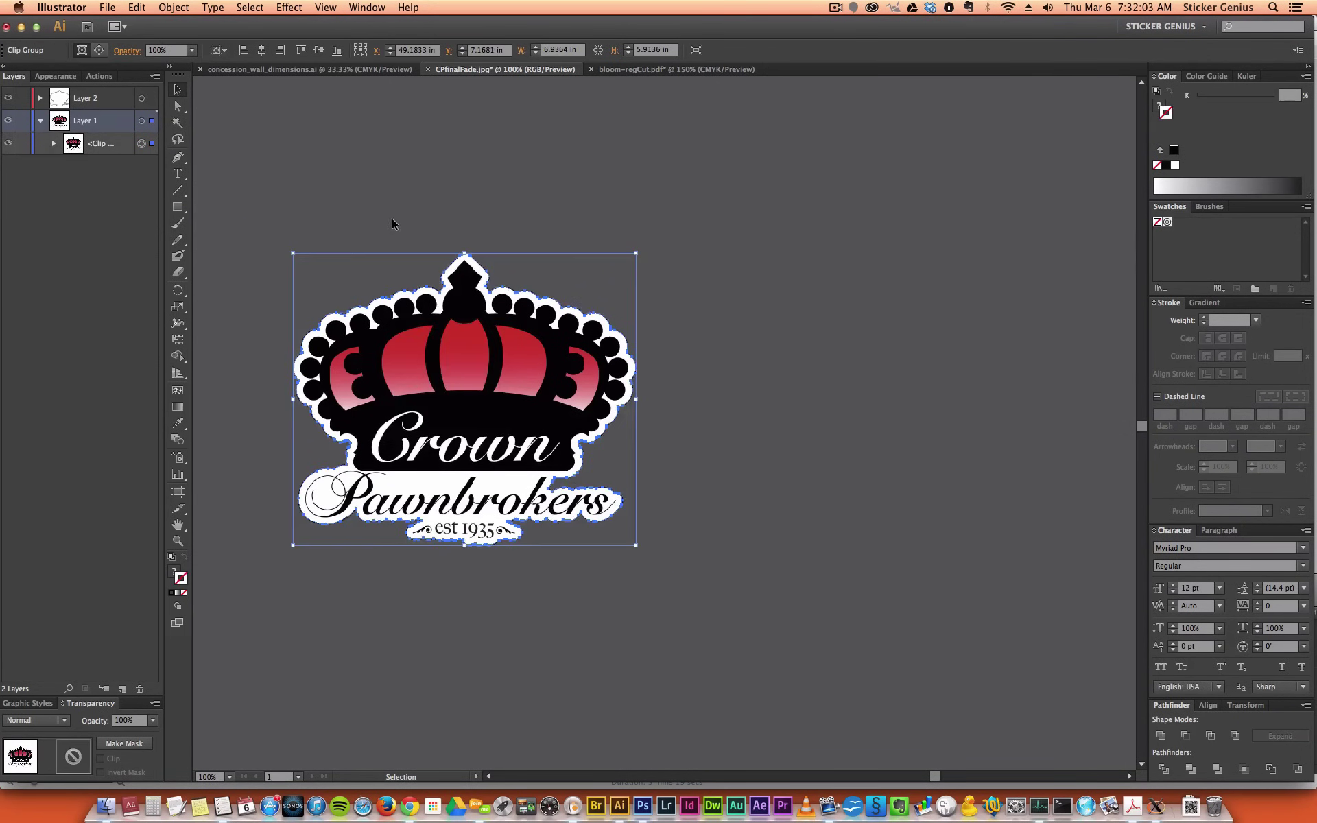